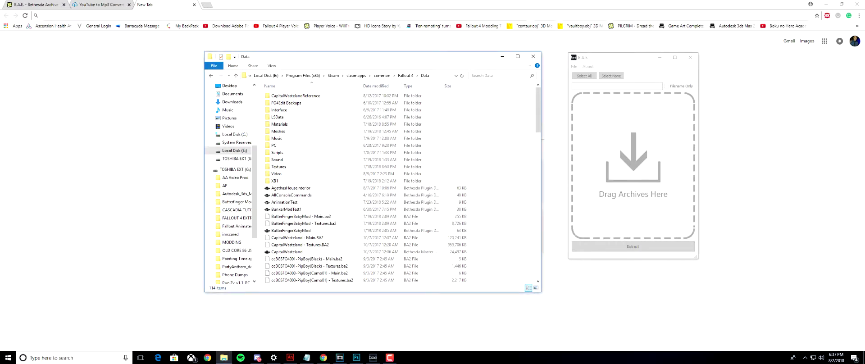
# Step: Copy the full path of the Fallout 4 Data folder from File Explorer
pyautogui.click(624, 59)
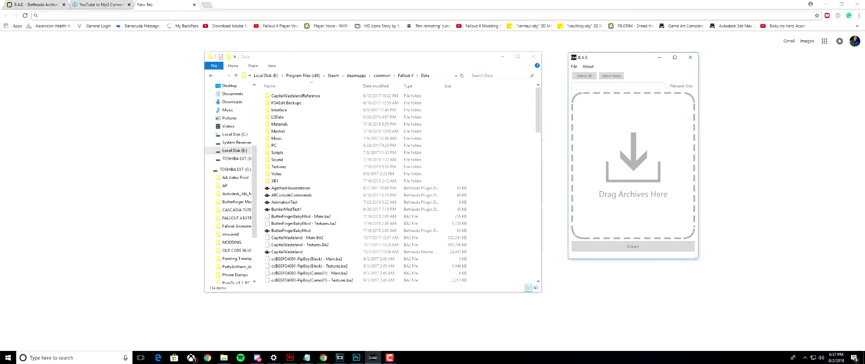
pyautogui.click(360, 58)
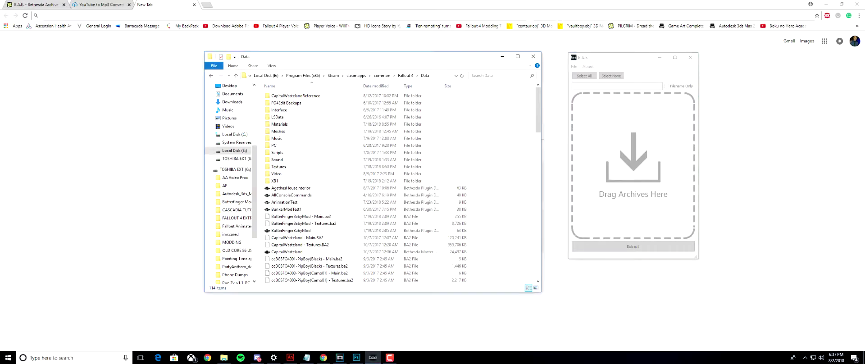
pyautogui.click(442, 76)
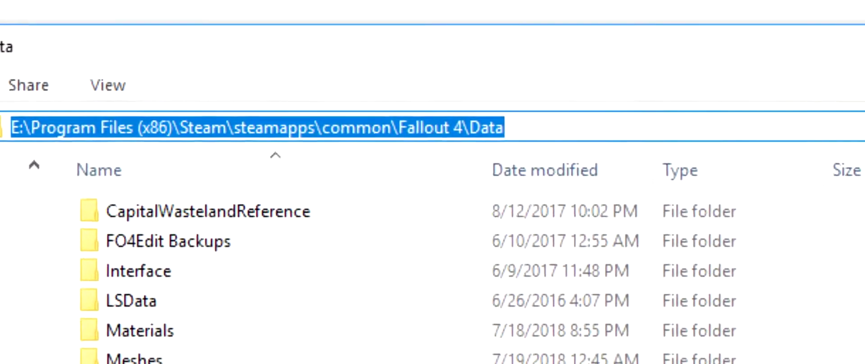
pyautogui.rightClick(472, 164)
pyautogui.click(530, 242)
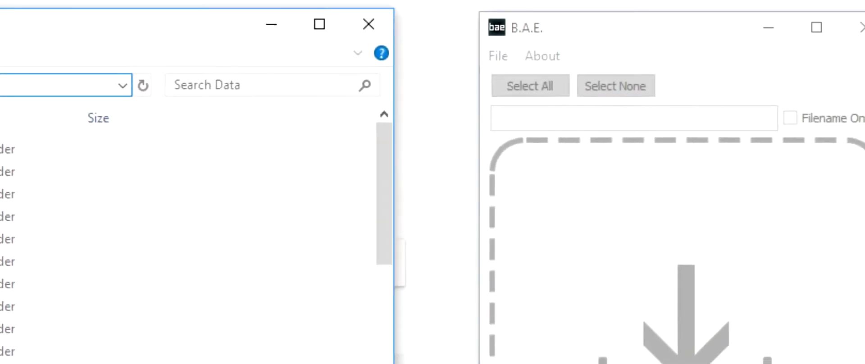
# Step: In B.A.E., start opening an archive and go to the copied path E:\Program Files (x86)\Steam\steamapps\common\Fallout 4\Data
pyautogui.click(498, 57)
pyautogui.click(361, 93)
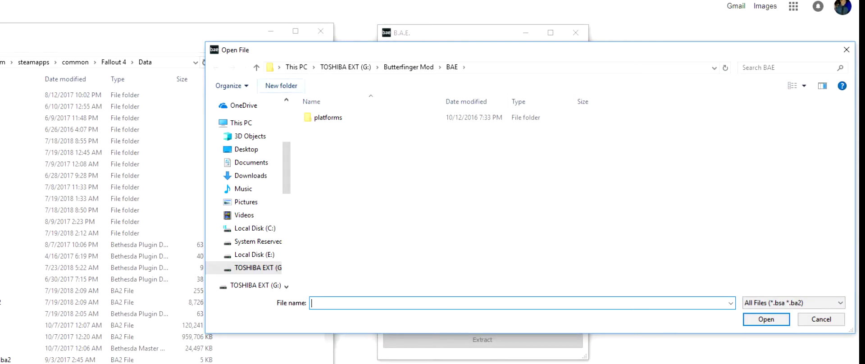
pyautogui.hotkey('alt', 'd')
pyautogui.hotkey('ctrl', 'v')
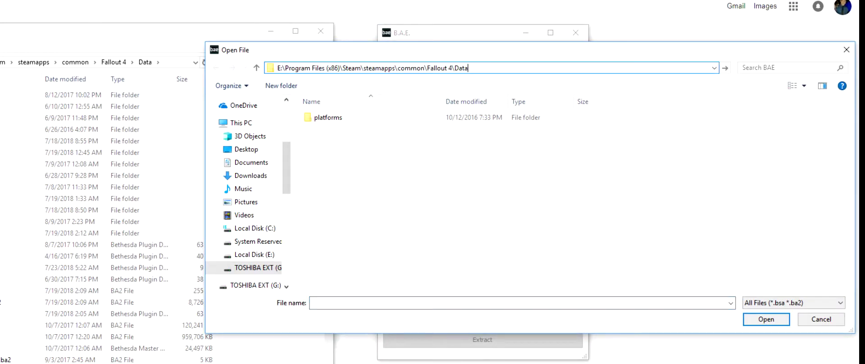
pyautogui.press('Return')
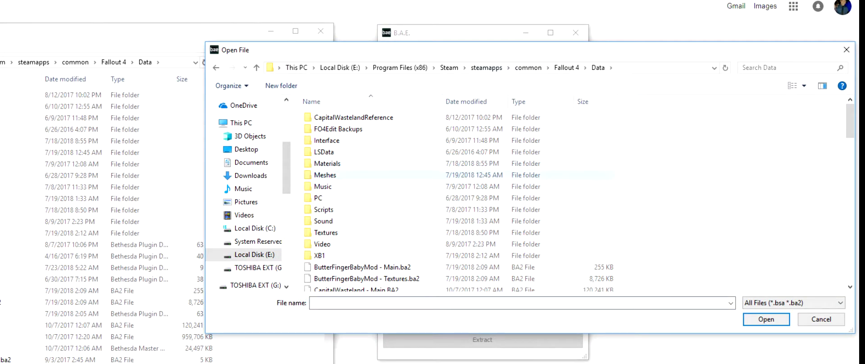
# Step: Open the archive Fallout4 - Interface.ba2 from the Data folder
pyautogui.scroll(-6, 405, 181)
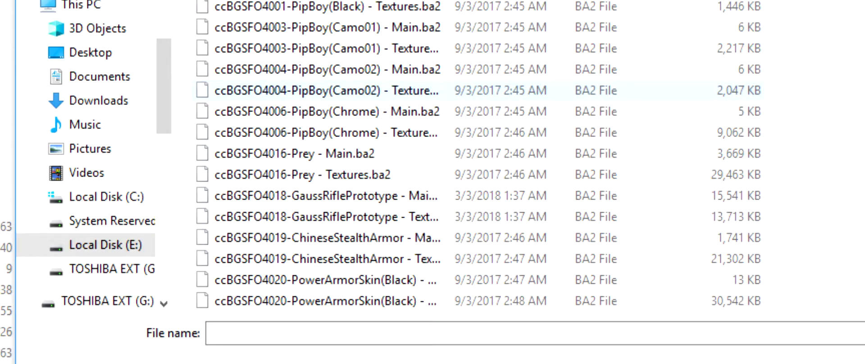
pyautogui.scroll(-7, 405, 153)
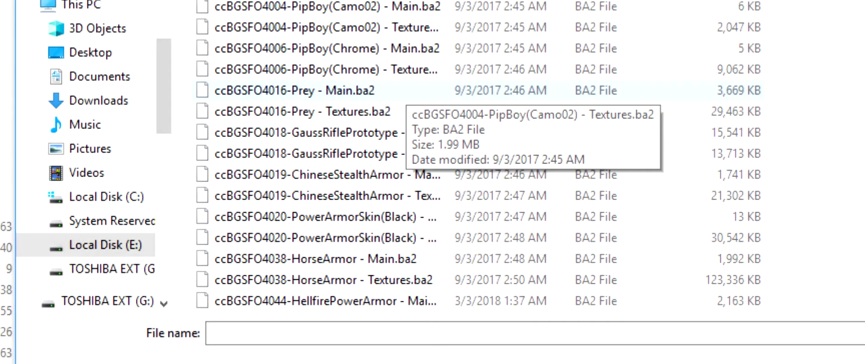
pyautogui.scroll(-6, 405, 153)
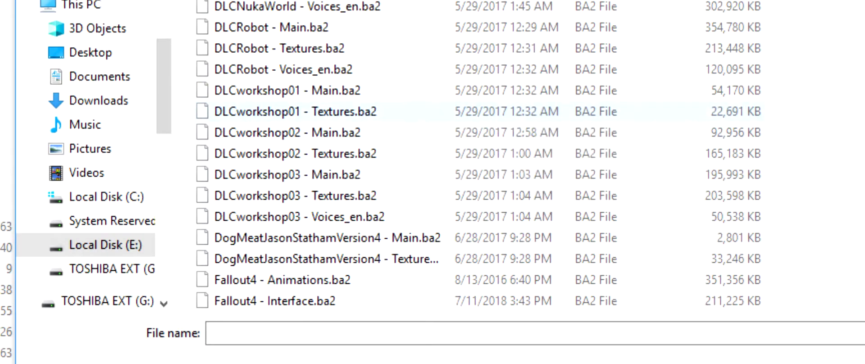
pyautogui.click(275, 111)
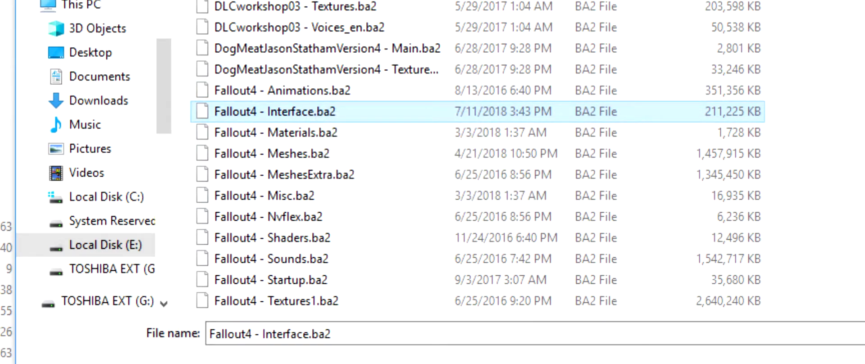
pyautogui.click(754, 320)
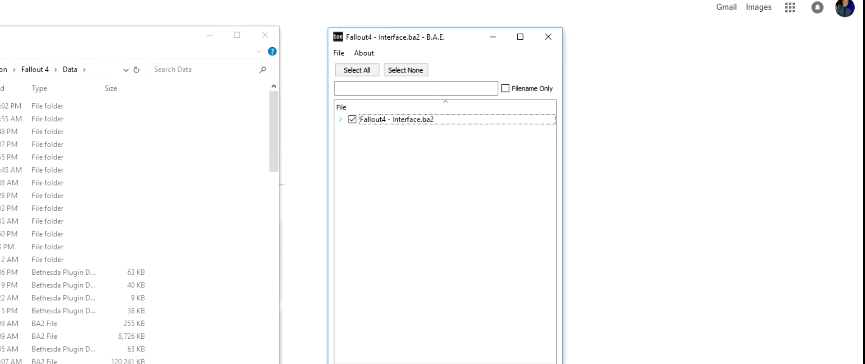
# Step: Expand the archive tree through Interface, Components and VaultBoys down to the contents of the Perks folder
pyautogui.click(340, 119)
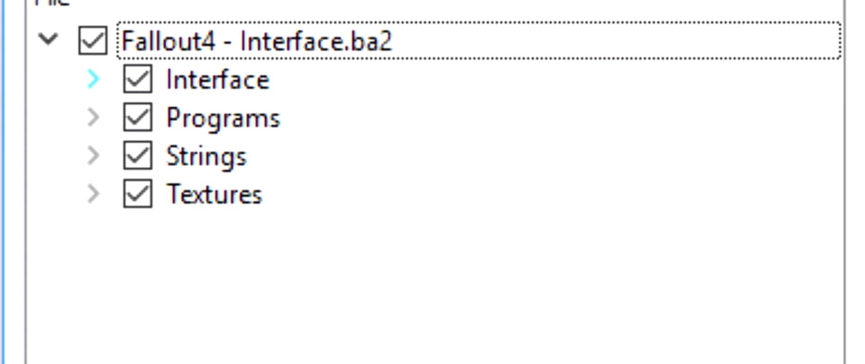
pyautogui.click(93, 79)
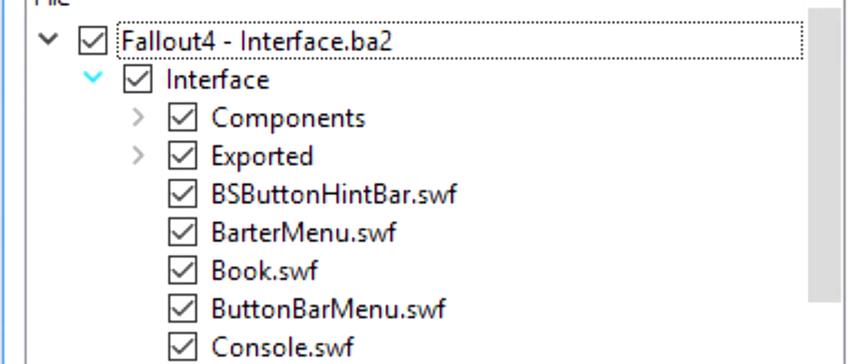
pyautogui.click(132, 77)
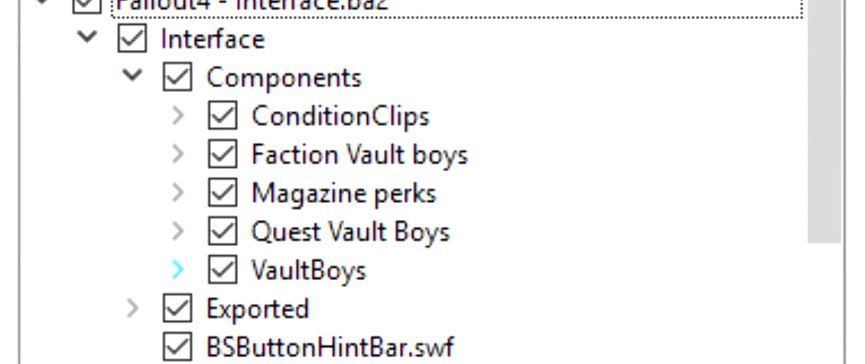
pyautogui.click(177, 269)
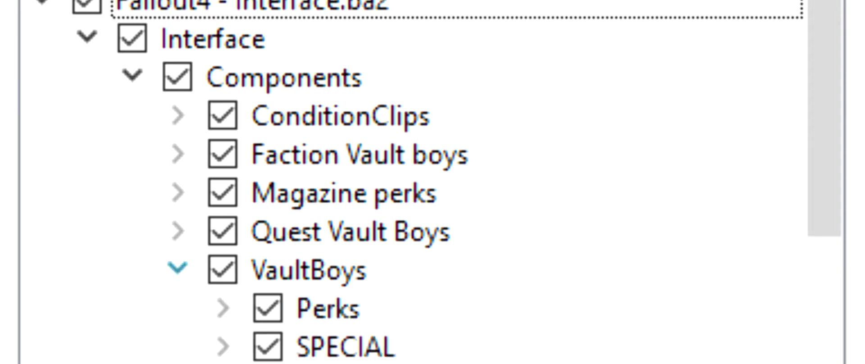
pyautogui.click(223, 308)
# Step: Mark only Well Rested.swf in the Perks folder for extraction and extract it to the Documents folder
pyautogui.scroll(-5, 223, 308)
pyautogui.scroll(-20, 441, 118)
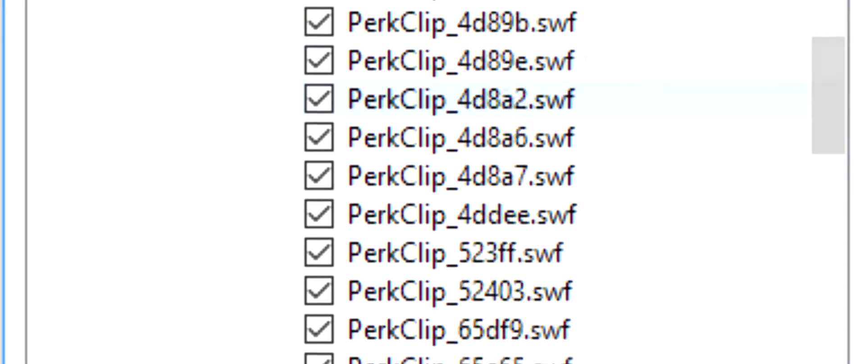
pyautogui.click(442, 118)
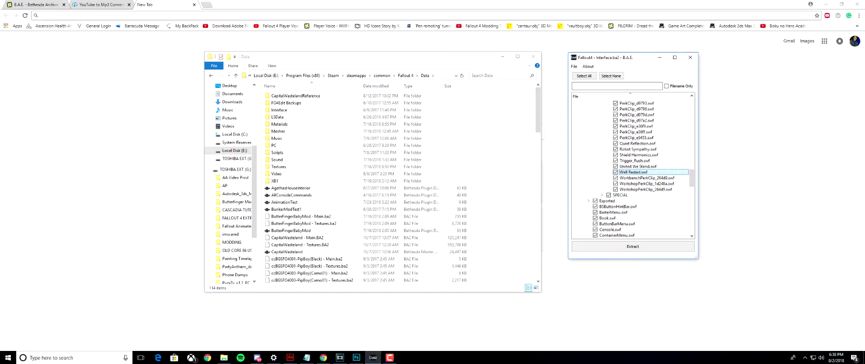
pyautogui.scroll(15, 633, 169)
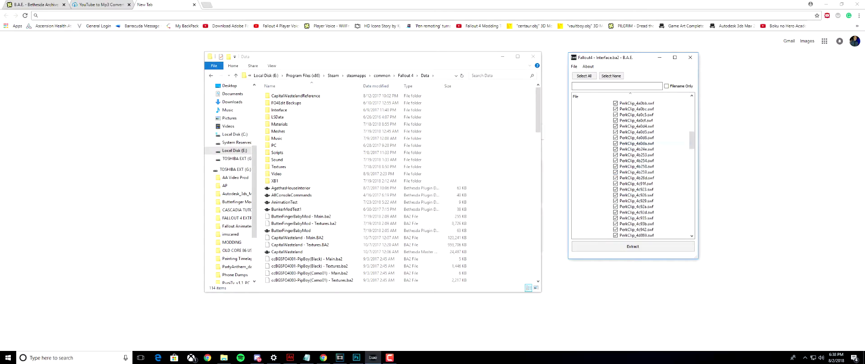
pyautogui.scroll(-14, 632, 169)
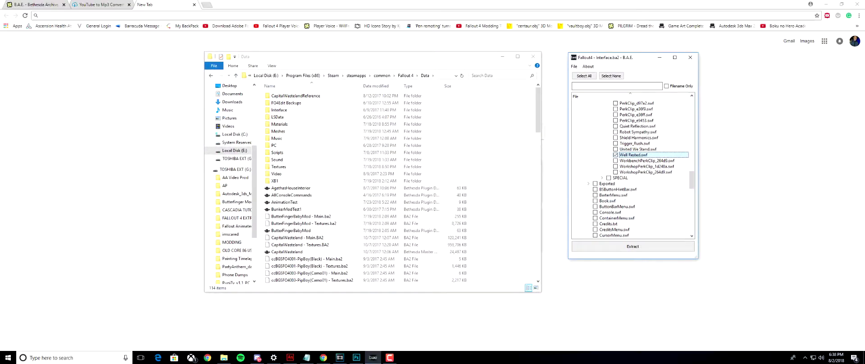
pyautogui.click(633, 247)
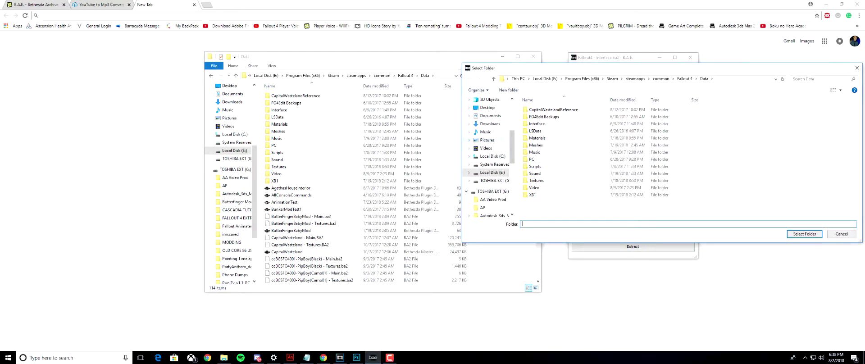
pyautogui.click(490, 116)
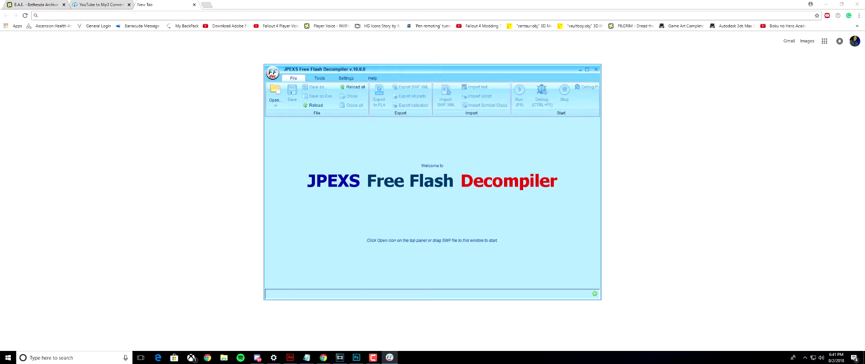
# Step: In JPEXS Free Flash Decompiler, open the extracted Well Rested.swf from the Perks folder
pyautogui.click(275, 92)
pyautogui.moveTo(406, 201); pyautogui.dragTo(463, 202)
pyautogui.click(471, 162)
pyautogui.click(469, 168)
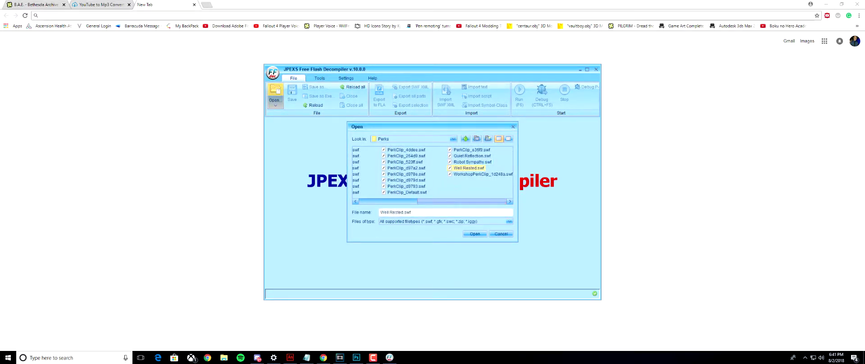
pyautogui.press('Return')
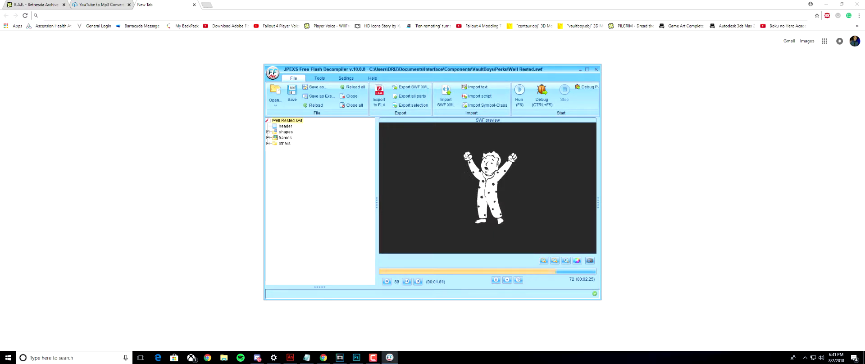
# Step: Examine the individual shapes that make up the Well Rested.swf animation
pyautogui.doubleClick(286, 132)
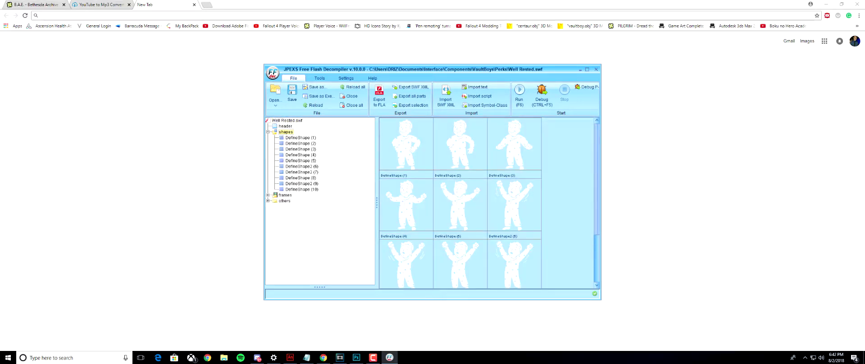
pyautogui.press('Down')
pyautogui.press('Down')
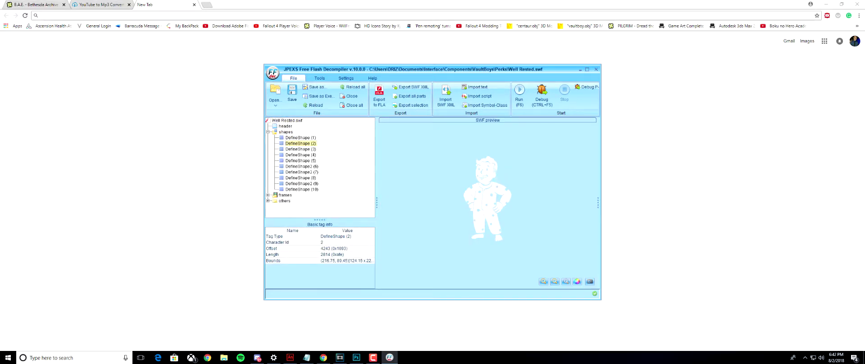
pyautogui.press('Down')
pyautogui.press('Down')
pyautogui.press('Down')
pyautogui.press('Down')
pyautogui.press('Down')
pyautogui.press('Down')
pyautogui.press('Left')
pyautogui.press('Left')
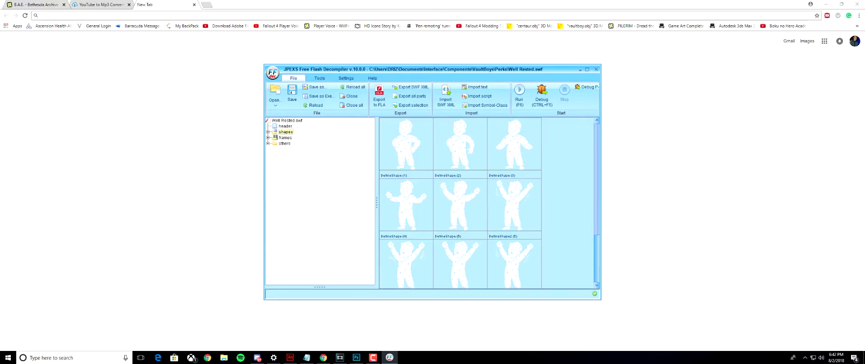
# Step: Look through the animation's frames and the contents of the others category
pyautogui.press('Down')
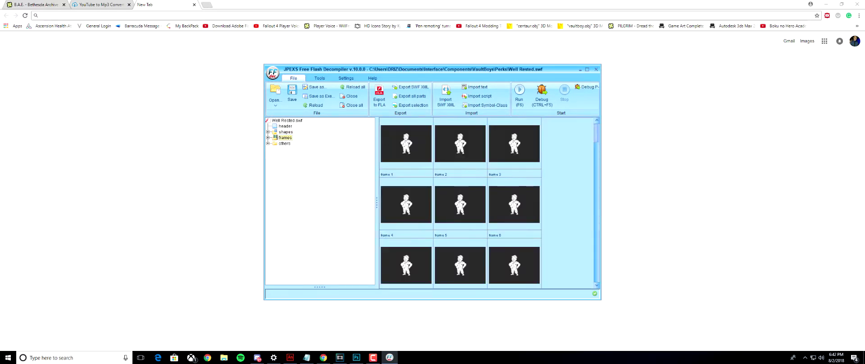
pyautogui.scroll(-9, 459, 203)
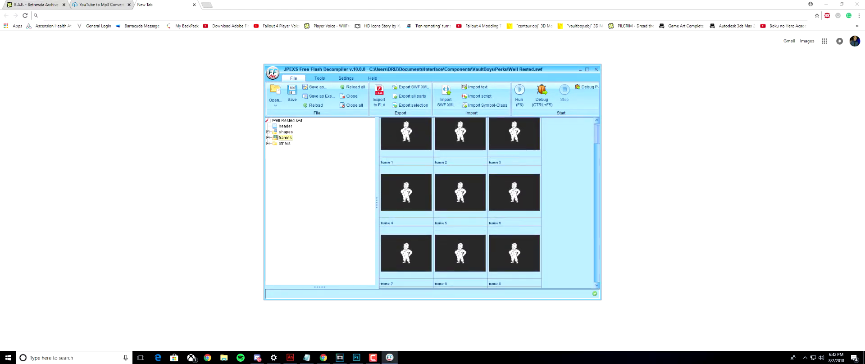
pyautogui.moveTo(596, 135)
pyautogui.mouseDown()
pyautogui.moveTo(597, 273)
pyautogui.moveTo(597, 133)
pyautogui.mouseUp()
pyautogui.click(284, 144)
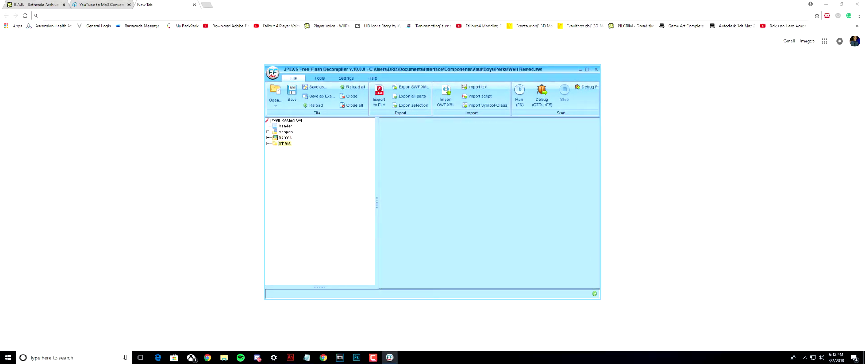
# Step: Export the whole Well Rested.swf as a Flash CS 6 document named Well Rested.fla in the Documents folder
pyautogui.click(286, 121)
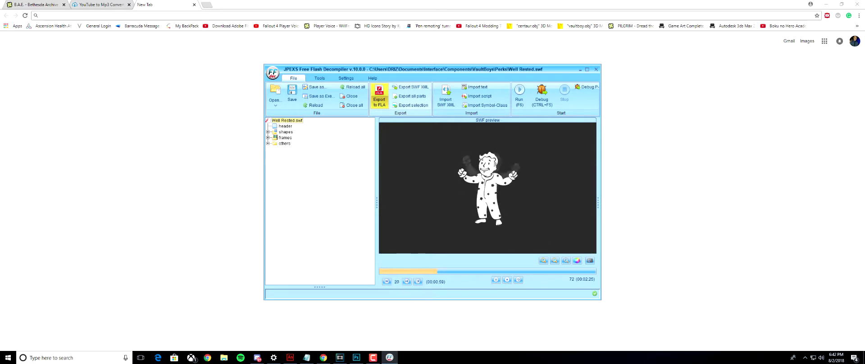
pyautogui.click(378, 97)
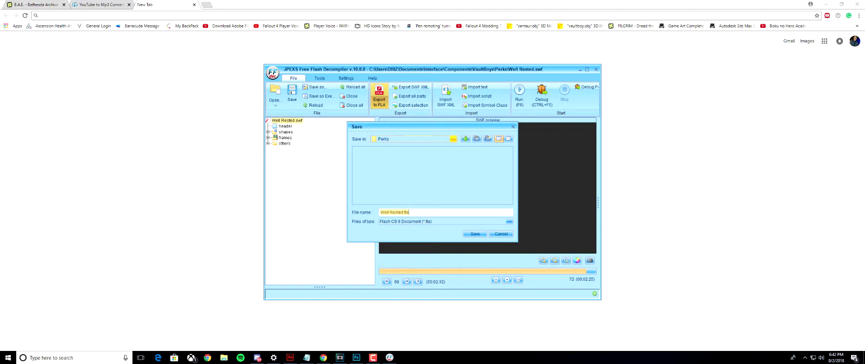
pyautogui.click(452, 138)
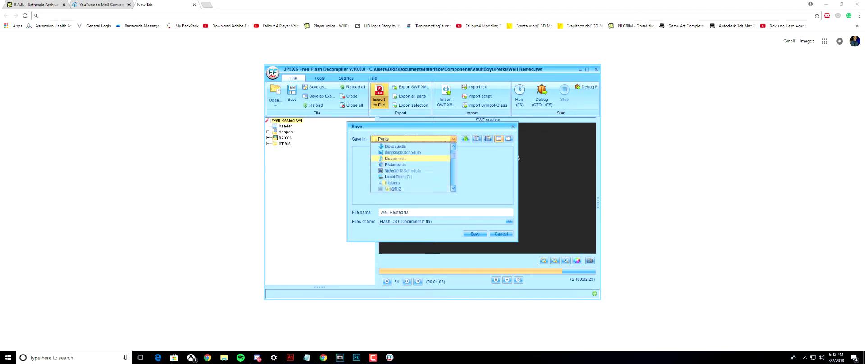
pyautogui.scroll(2, 410, 158)
pyautogui.click(396, 177)
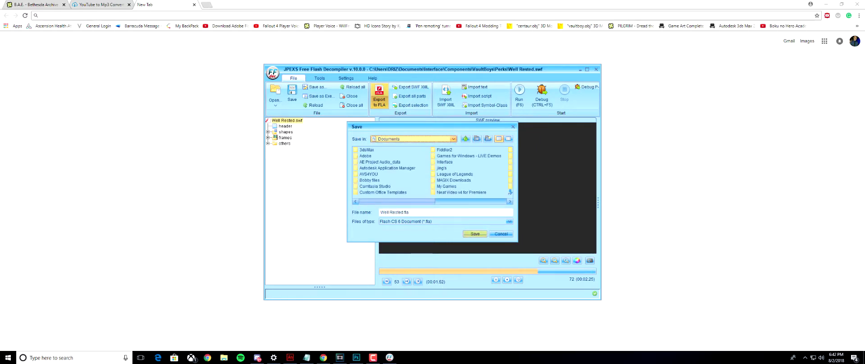
pyautogui.click(475, 233)
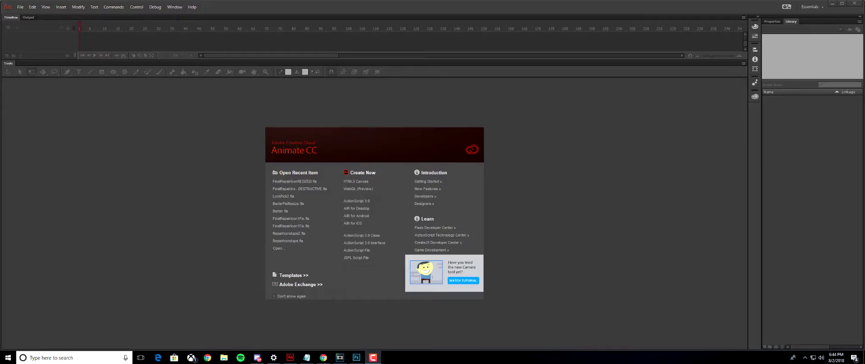
# Step: In Adobe Animate, open the exported Well Rested.fla from the Documents folder
pyautogui.click(20, 7)
pyautogui.click(37, 23)
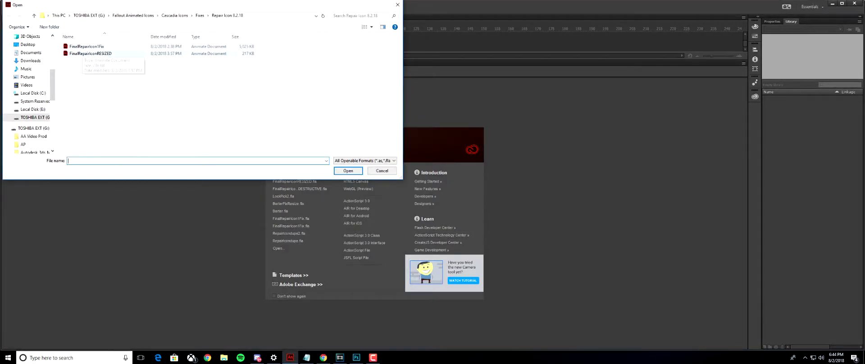
pyautogui.click(31, 52)
pyautogui.scroll(-5, 136, 96)
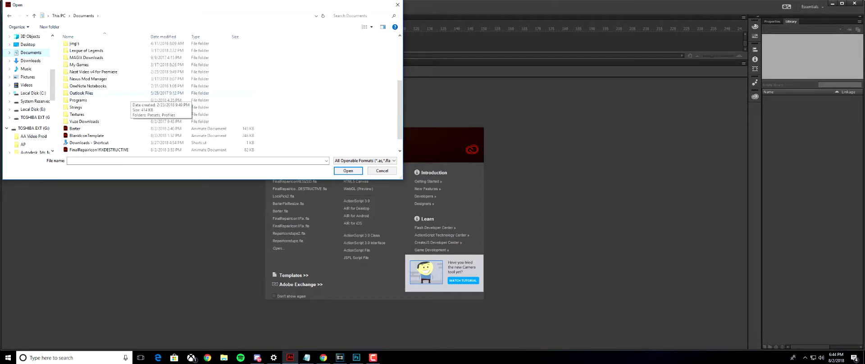
pyautogui.click(80, 149)
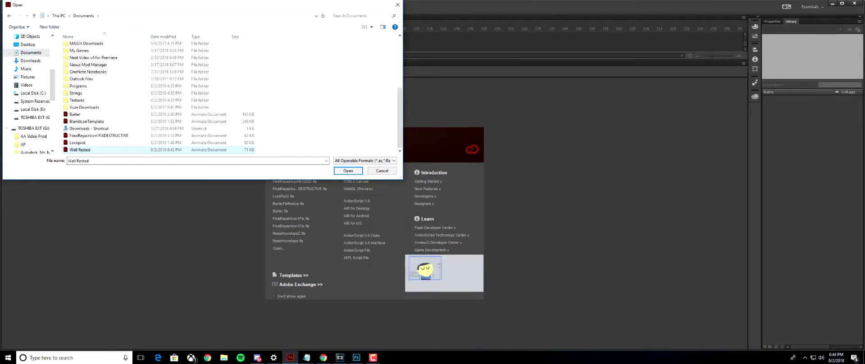
pyautogui.click(348, 170)
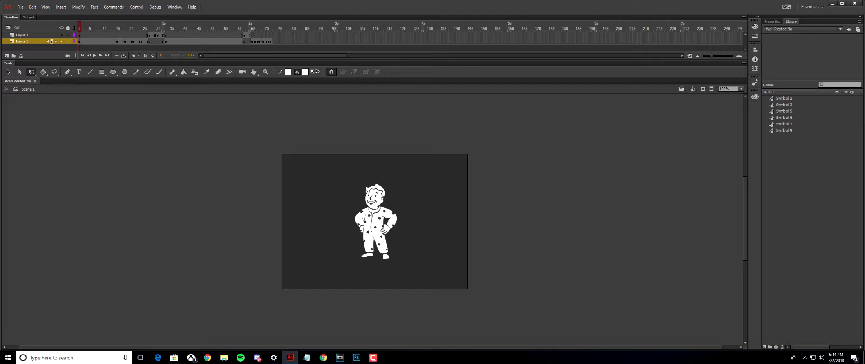
# Step: Play the animation, then delete its layers and every symbol in the library to leave an empty document
pyautogui.press('Return')
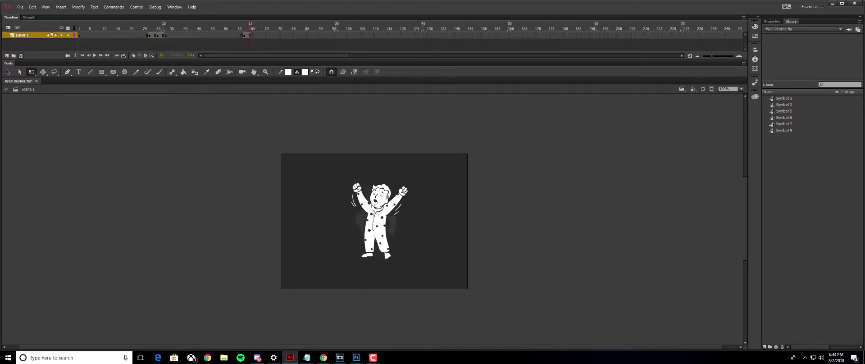
pyautogui.press('Delete')
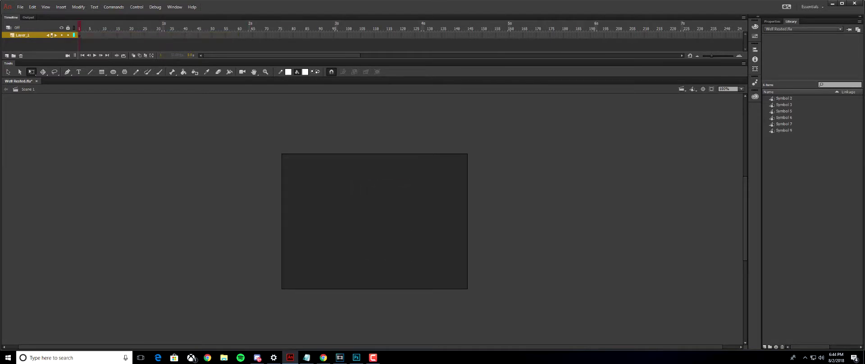
pyautogui.click(784, 98)
pyautogui.keyDown('shift'); pyautogui.click(784, 130); pyautogui.keyUp('shift')
pyautogui.rightClick(784, 130)
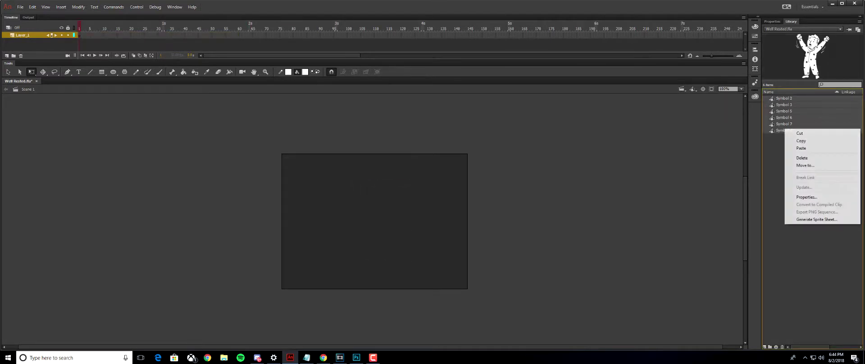
pyautogui.click(801, 157)
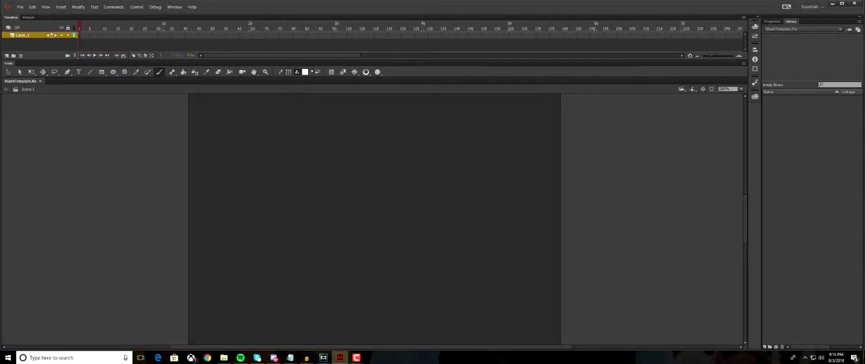
# Step: Brush a closed white circle near the upper-left of the blank template's stage and fill its inside with white
pyautogui.hotkey('ctrl', 'shift', 'F9')
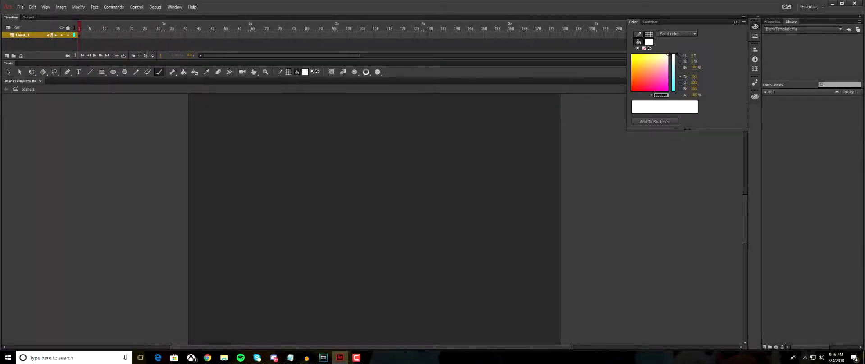
pyautogui.click(735, 21)
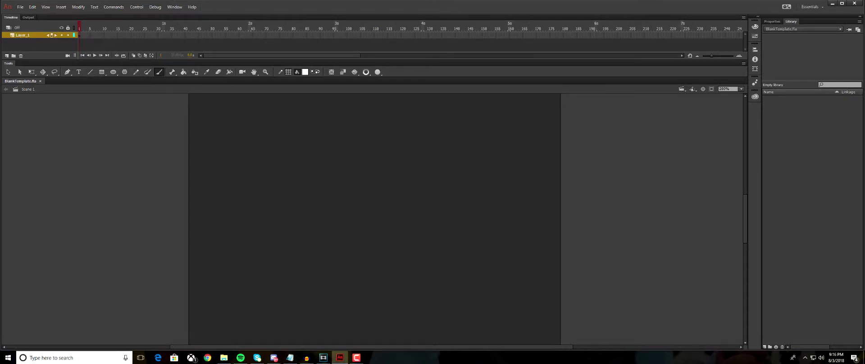
pyautogui.moveTo(264, 129)
pyautogui.mouseDown()
pyautogui.moveTo(238, 131)
pyautogui.moveTo(227, 143)
pyautogui.moveTo(235, 169)
pyautogui.moveTo(252, 176)
pyautogui.moveTo(273, 168)
pyautogui.moveTo(277, 149)
pyautogui.moveTo(258, 123)
pyautogui.mouseUp()
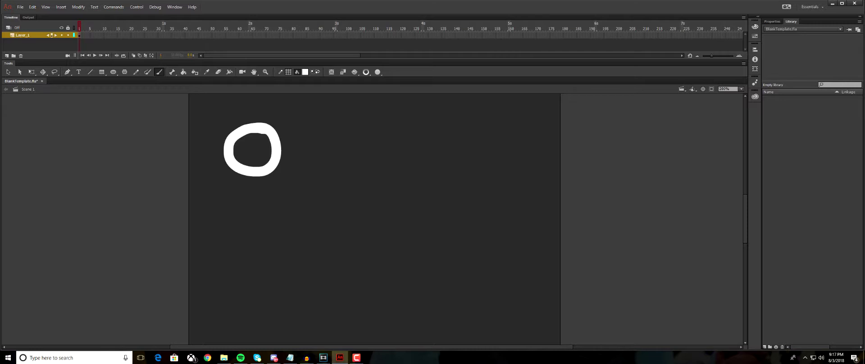
pyautogui.press('k')
pyautogui.click(253, 151)
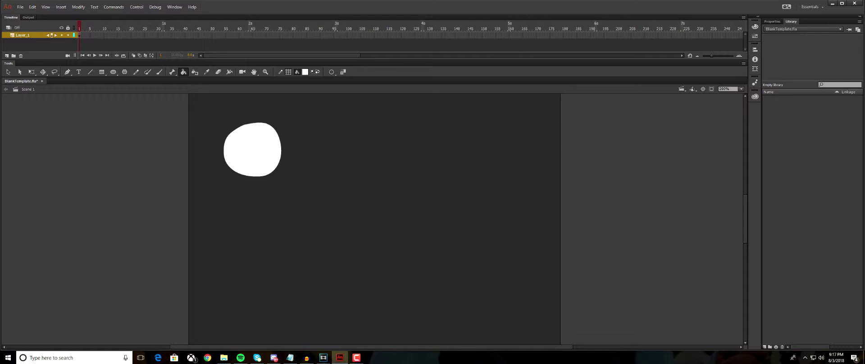
# Step: Open Well Rested.fla from the recently used files
pyautogui.click(20, 6)
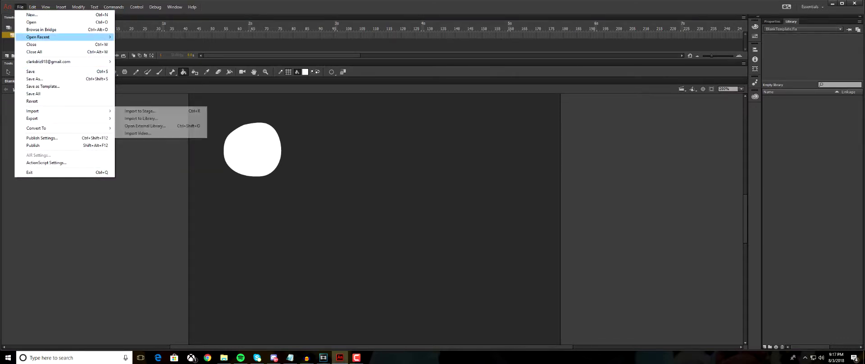
pyautogui.moveTo(68, 37)
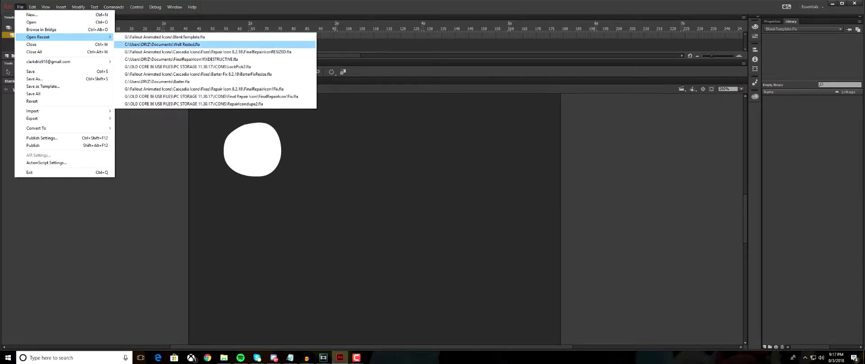
pyautogui.click(162, 44)
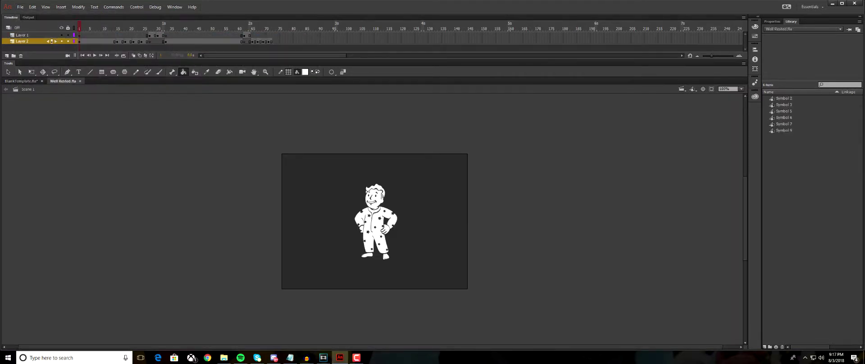
# Step: Examine the Well Rested character closely by selecting its first-frame artwork and viewing the poses in the following keyframes
pyautogui.press('z')
pyautogui.moveTo(313, 174); pyautogui.dragTo(445, 270)
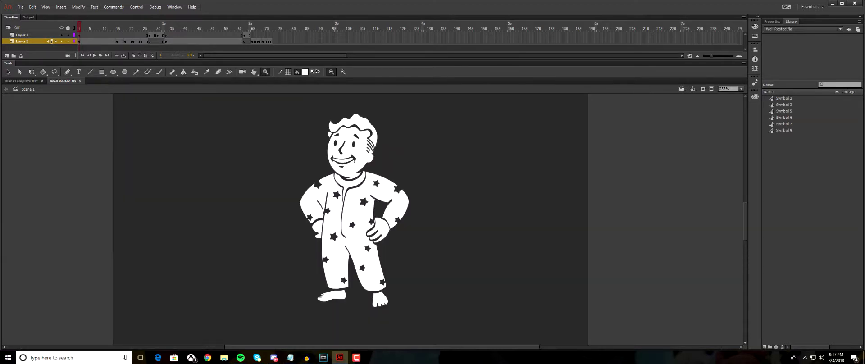
pyautogui.moveTo(222, 98); pyautogui.dragTo(453, 330)
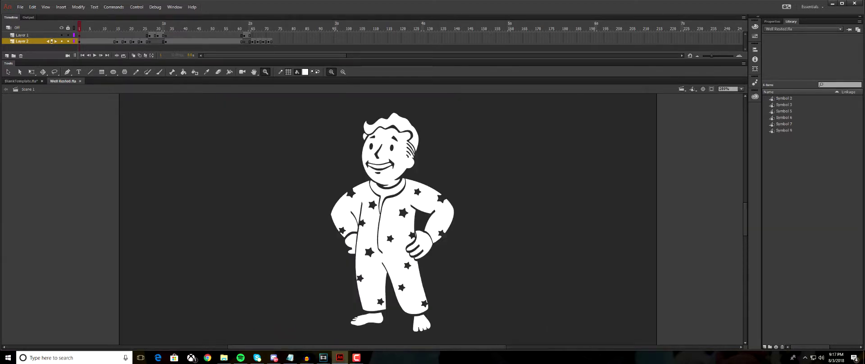
pyautogui.moveTo(330, 108); pyautogui.dragTo(523, 321)
pyautogui.moveTo(196, 109); pyautogui.dragTo(457, 317)
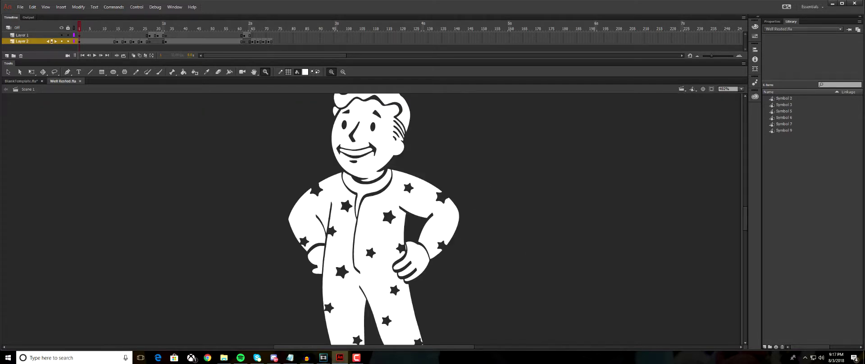
pyautogui.press('q')
pyautogui.hotkey('ctrl', 'a')
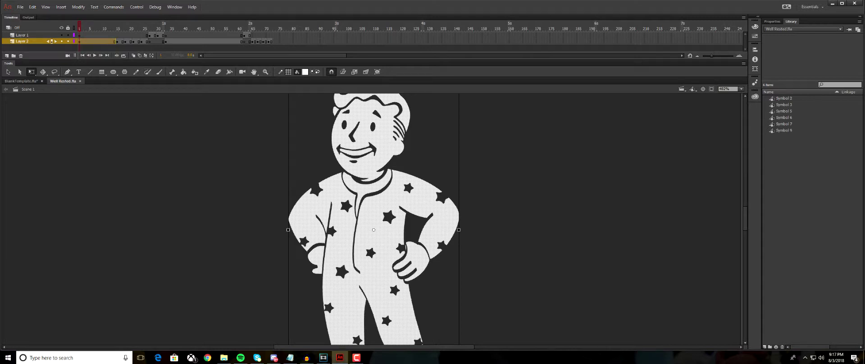
pyautogui.press('Return')
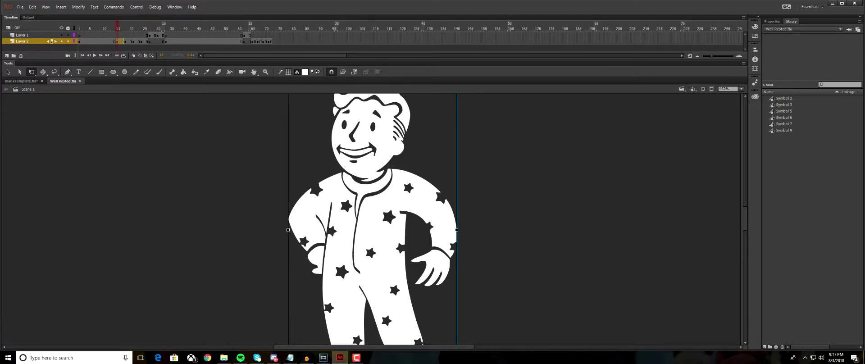
pyautogui.click(125, 41)
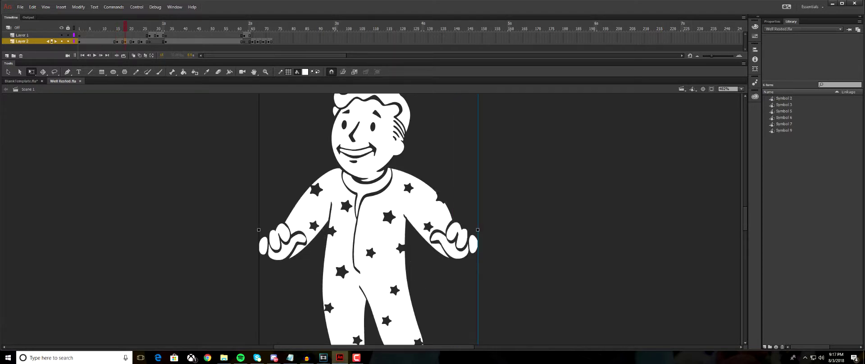
# Step: Break the character artwork apart and select the pajama body on the first frame as a separate shape
pyautogui.hotkey('ctrl', 'b')
pyautogui.press('Escape')
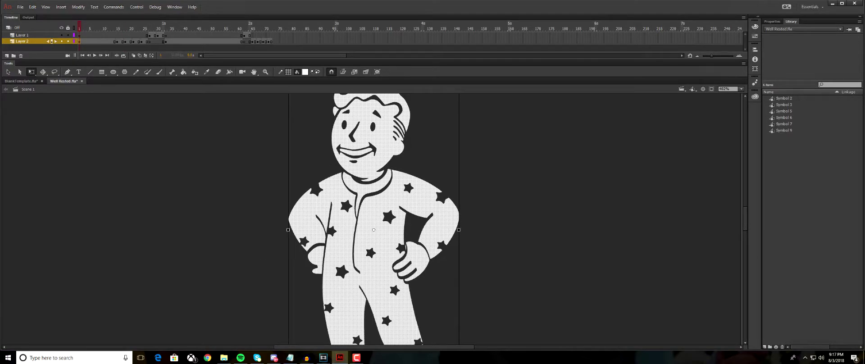
pyautogui.press('Escape')
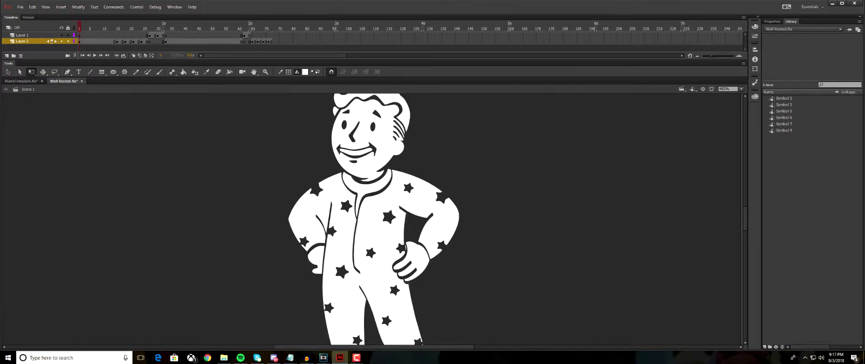
pyautogui.click(374, 234)
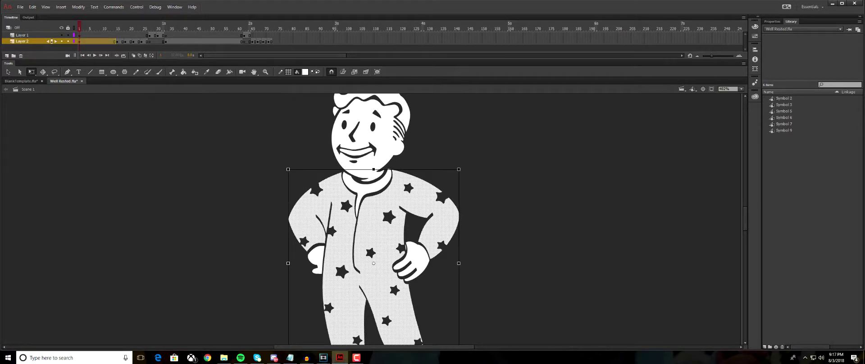
pyautogui.click(361, 188)
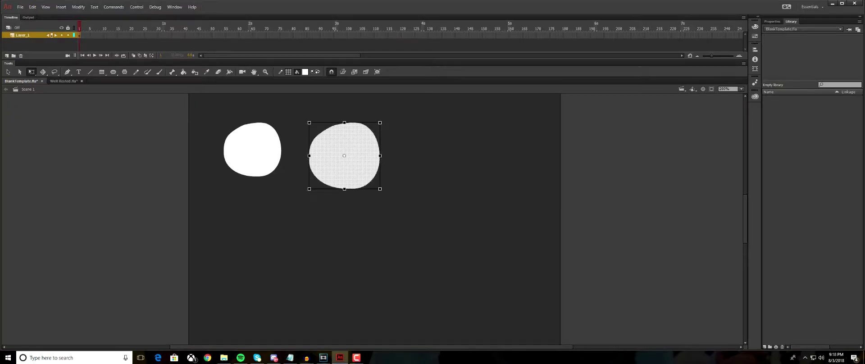
# Step: Erase the word "Hi!" out of the larger white blob in BlankTemplate.fla and add a new layer
pyautogui.press('Escape')
pyautogui.press('e')
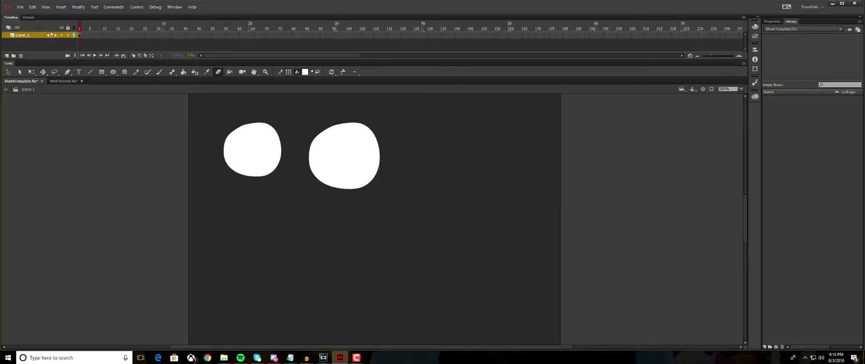
pyautogui.press(']')
pyautogui.moveTo(321, 145); pyautogui.dragTo(326, 170)
pyautogui.moveTo(333, 144)
pyautogui.mouseDown()
pyautogui.moveTo(337, 170)
pyautogui.moveTo(335, 155)
pyautogui.moveTo(348, 168)
pyautogui.mouseUp()
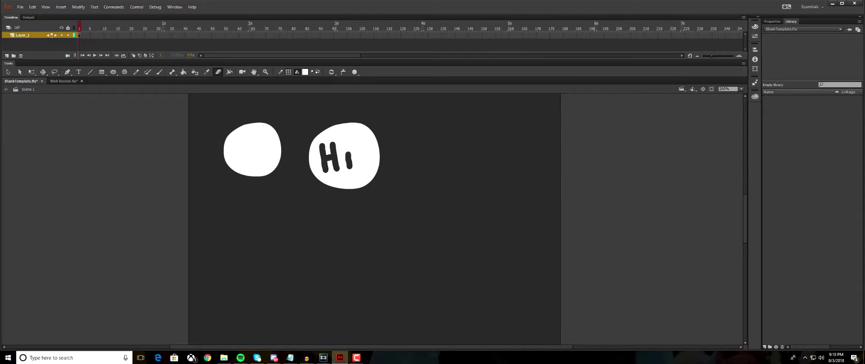
pyautogui.click(348, 147)
pyautogui.moveTo(360, 132); pyautogui.dragTo(359, 157)
pyautogui.click(360, 164)
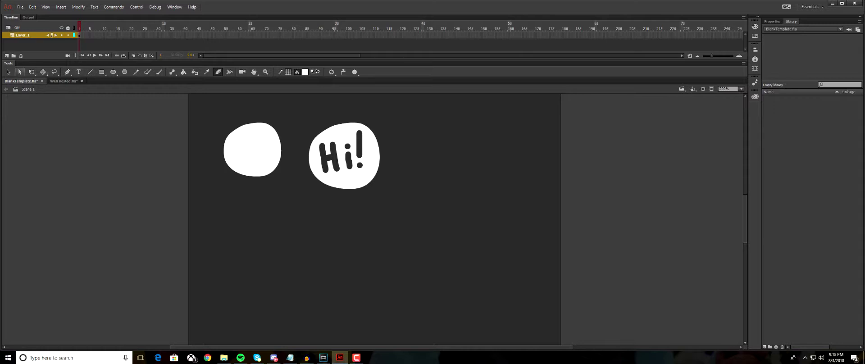
pyautogui.click(7, 56)
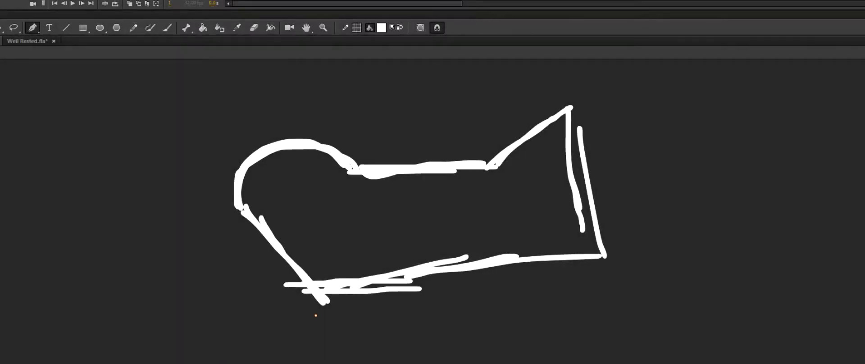
# Step: Trace a closed Pen path around the rough sketch, curving it at the rounded end, and fill it using the Paint Bucket
pyautogui.click(620, 267)
pyautogui.click(586, 86)
pyautogui.click(482, 151)
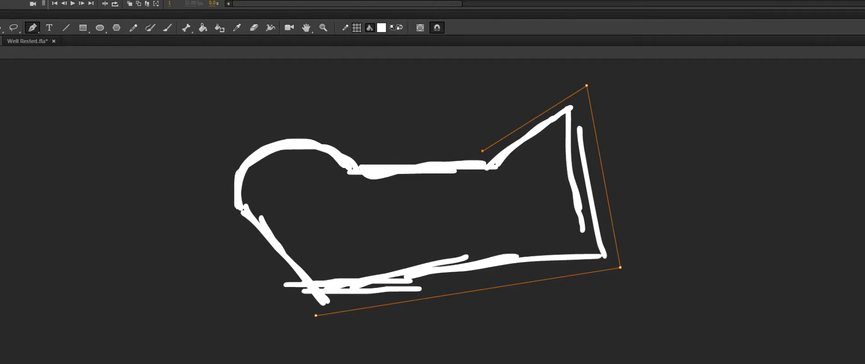
pyautogui.click(362, 154)
pyautogui.moveTo(269, 130); pyautogui.dragTo(205, 157)
pyautogui.moveTo(228, 214); pyautogui.dragTo(233, 227)
pyautogui.click(316, 315)
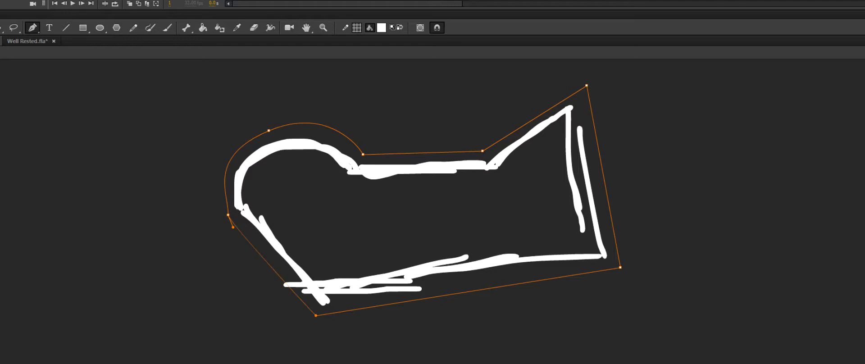
pyautogui.click(202, 28)
pyautogui.click(324, 202)
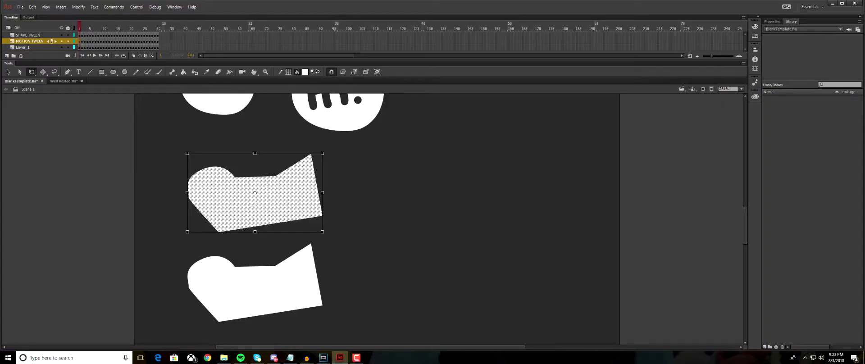
# Step: Replace the repeated keyframes on the MOTION TWEEN layer with plain frames that extend the first keyframe
pyautogui.moveTo(82, 41); pyautogui.dragTo(157, 41)
pyautogui.rightClick(151, 41)
pyautogui.click(173, 77)
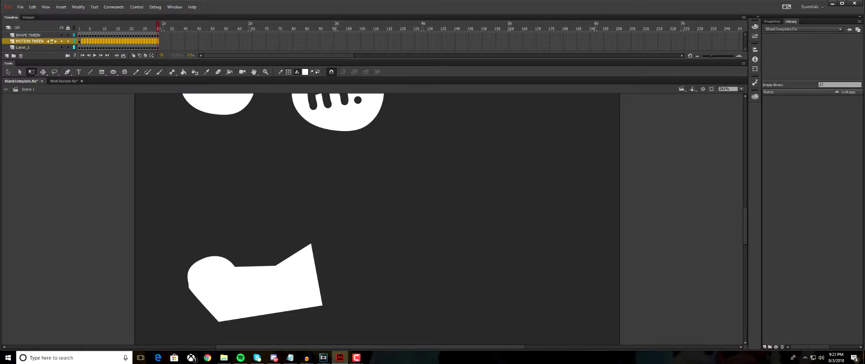
pyautogui.press('F5')
pyautogui.rightClick(160, 42)
pyautogui.click(180, 76)
# Step: Create a motion tween on the upper shape and move the shape horizontally across the stage in the layer's last frame
pyautogui.click(80, 41)
pyautogui.rightClick(290, 187)
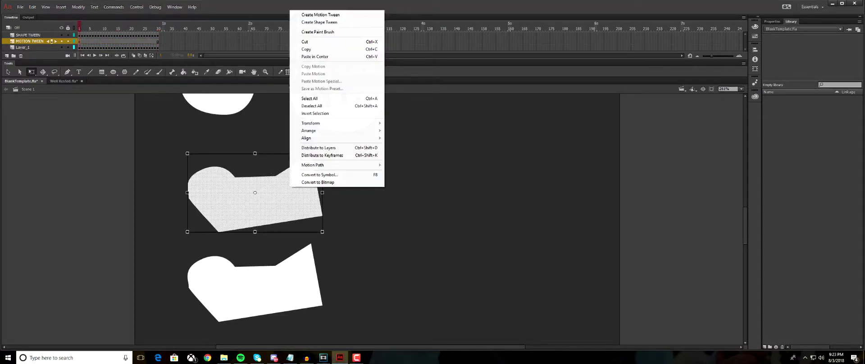
pyautogui.click(320, 15)
pyautogui.click(469, 189)
pyautogui.moveTo(255, 192); pyautogui.dragTo(523, 192)
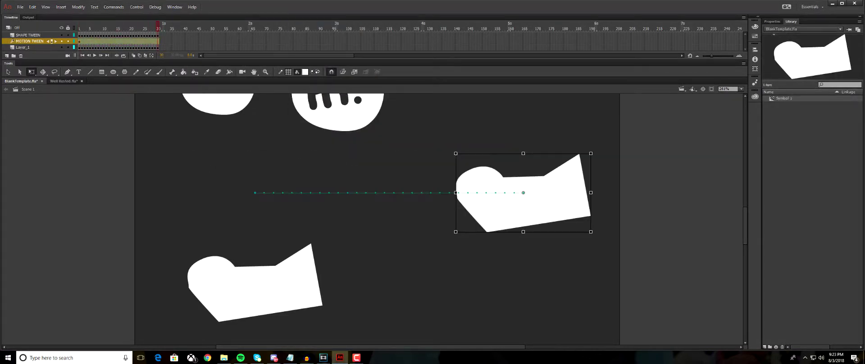
# Step: Lock the MOTION TWEEN layer and clear the repeated keyframes on the SHAPE TWEEN layer, keeping keyframes only in its first and last frames
pyautogui.click(68, 41)
pyautogui.click(28, 35)
pyautogui.click(79, 35)
pyautogui.moveTo(81, 35); pyautogui.dragTo(155, 35)
pyautogui.rightClick(150, 34)
pyautogui.click(173, 70)
pyautogui.click(79, 35)
pyautogui.click(82, 35)
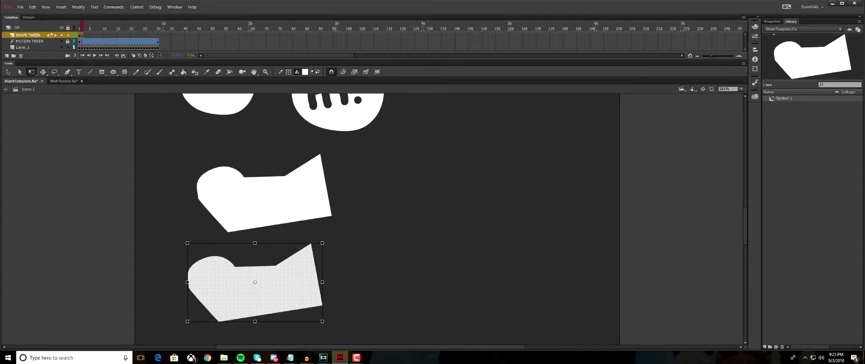
pyautogui.moveTo(82, 35); pyautogui.dragTo(158, 35)
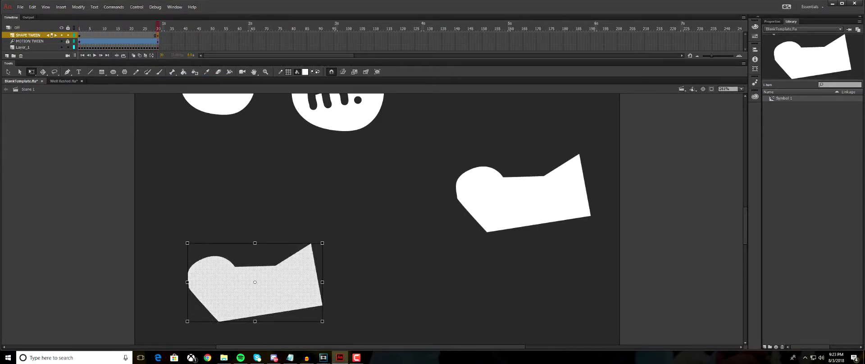
# Step: Cut the traced shape from the SHAPE TWEEN layer's last frame and draw a white oval in its place
pyautogui.rightClick(292, 281)
pyautogui.click(311, 136)
pyautogui.press('o')
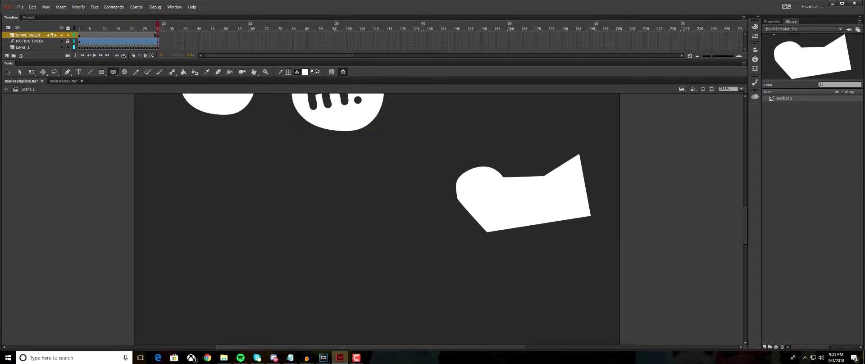
pyautogui.moveTo(232, 249); pyautogui.dragTo(309, 325)
pyautogui.click(31, 72)
# Step: Create a shape tween from the first keyframe of the SHAPE TWEEN layer and play the animation
pyautogui.click(79, 35)
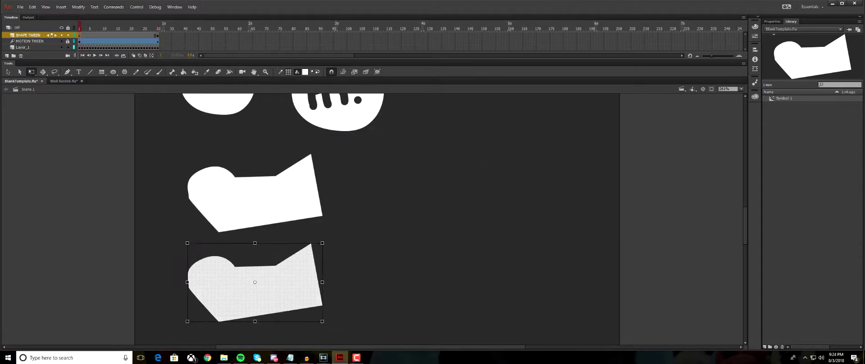
pyautogui.rightClick(79, 35)
pyautogui.click(101, 46)
pyautogui.press('Return')
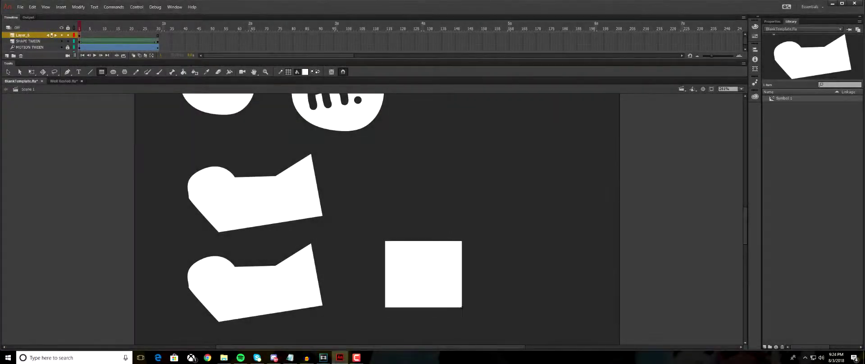
# Step: Draw a white circle beside the square on the new layer and add a small pentagon beside the circle
pyautogui.press('o')
pyautogui.moveTo(485, 248); pyautogui.dragTo(552, 314)
pyautogui.scroll(-3, 518, 203)
pyautogui.moveTo(556, 164); pyautogui.dragTo(565, 196)
pyautogui.hotkey('ctrl', 'z')
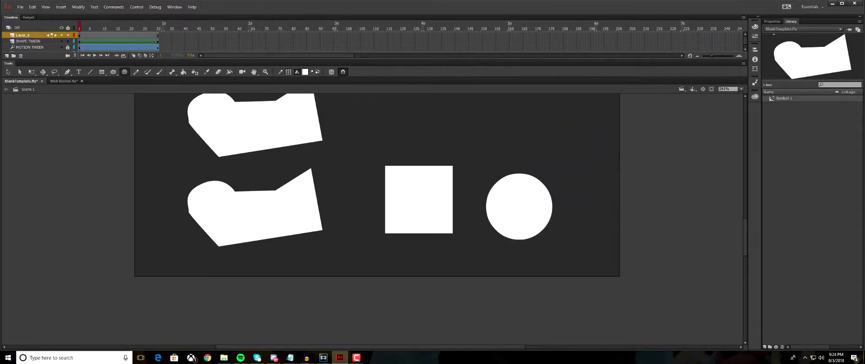
pyautogui.moveTo(564, 160); pyautogui.dragTo(580, 178)
# Step: Shift the square and circle sideways, move the pentagon level with them, and enlarge the pentagon to a similar size
pyautogui.press('q')
pyautogui.moveTo(419, 199); pyautogui.dragTo(395, 199)
pyautogui.moveTo(519, 207); pyautogui.dragTo(485, 200)
pyautogui.moveTo(564, 157); pyautogui.dragTo(563, 195)
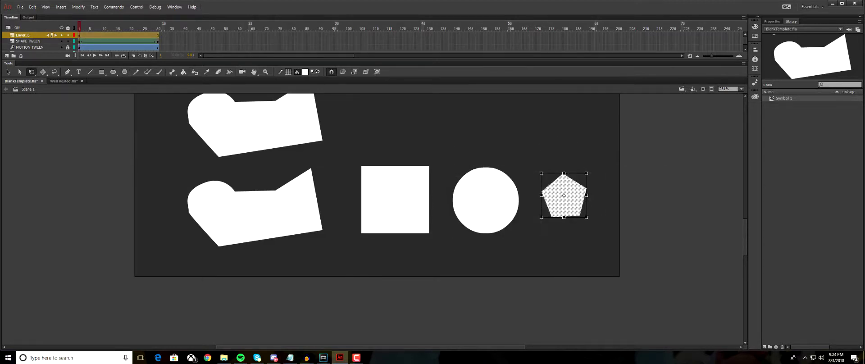
pyautogui.moveTo(585, 217); pyautogui.dragTo(613, 243)
pyautogui.moveTo(577, 208); pyautogui.dragTo(568, 198)
pyautogui.click(526, 140)
pyautogui.press('z')
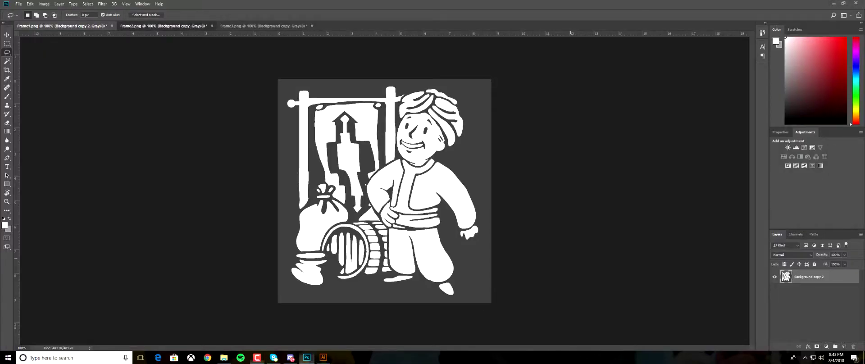
# Step: Compare the character's poses in Frame1.png, Frame2.png and Frame3.png by cycling through the three open documents
pyautogui.hotkey('ctrl', 'Tab')
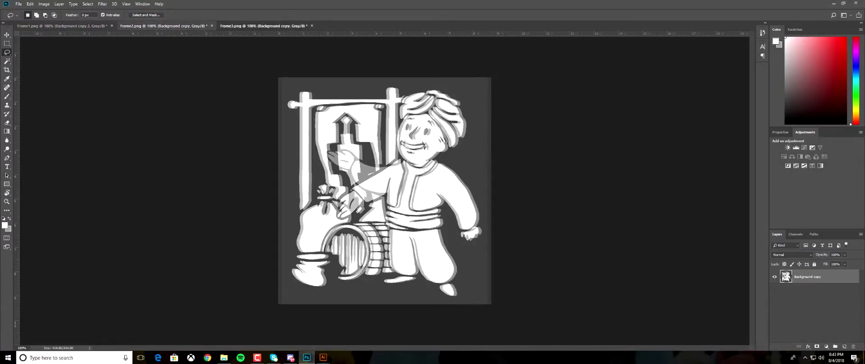
pyautogui.hotkey('ctrl', 'Tab')
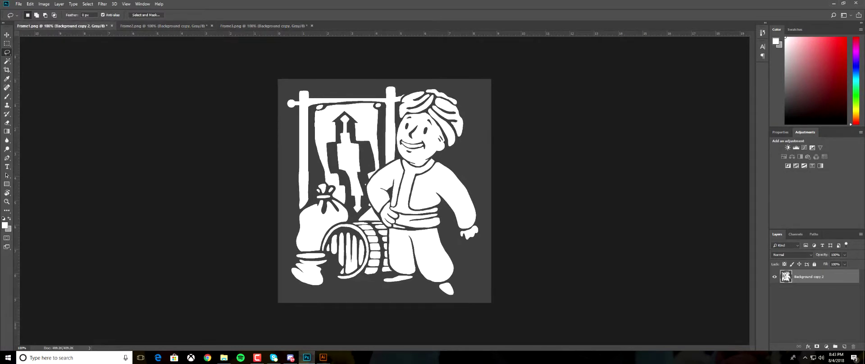
pyautogui.hotkey('ctrl', 'Tab')
pyautogui.hotkey('ctrl', 'Tab')
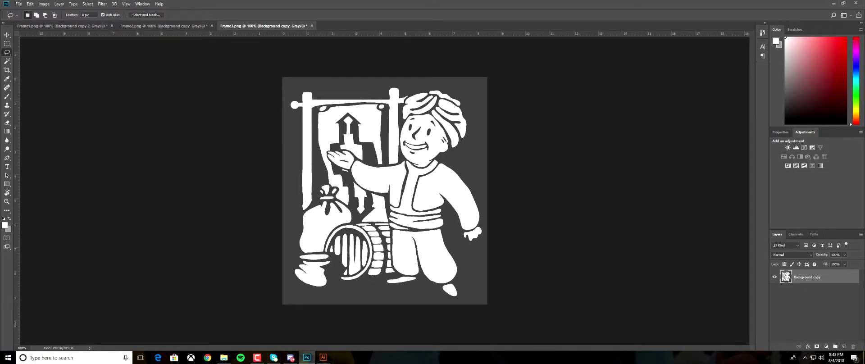
pyautogui.hotkey('ctrl', 'Tab')
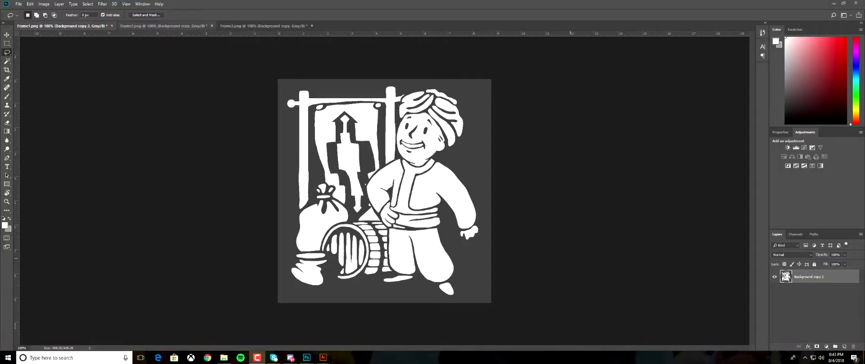
pyautogui.click(163, 26)
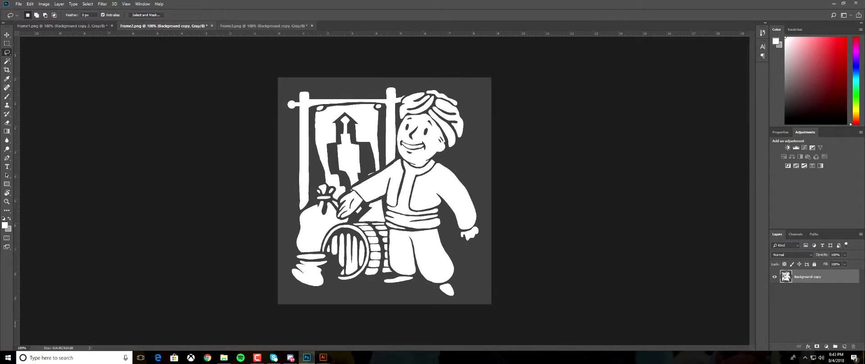
pyautogui.hotkey('ctrl', 'Tab')
pyautogui.hotkey('ctrl', 'Tab')
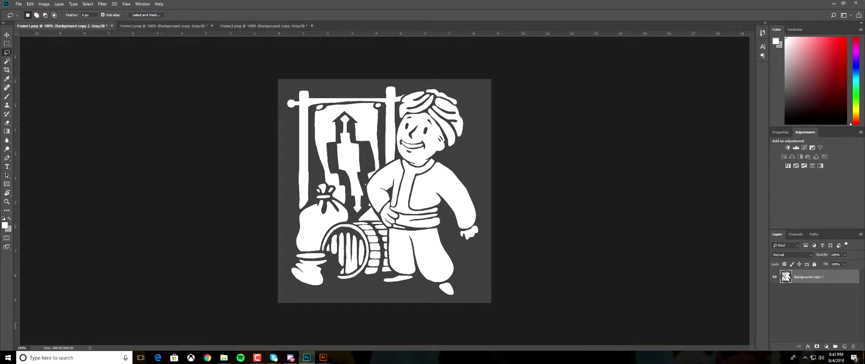
pyautogui.hotkey('ctrl', 'Tab')
pyautogui.hotkey('ctrl', 'Tab')
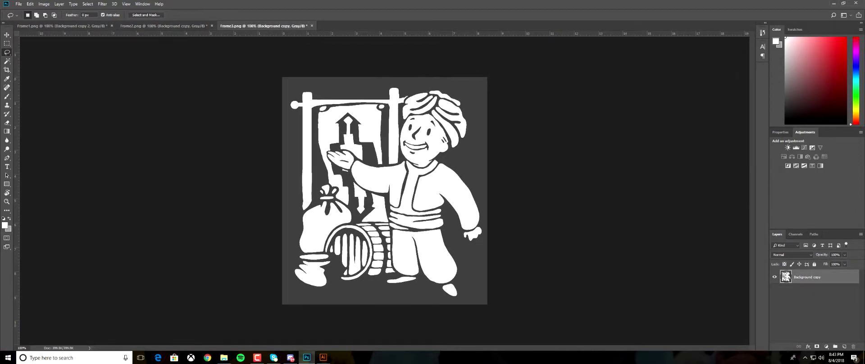
pyautogui.hotkey('ctrl', 'Tab')
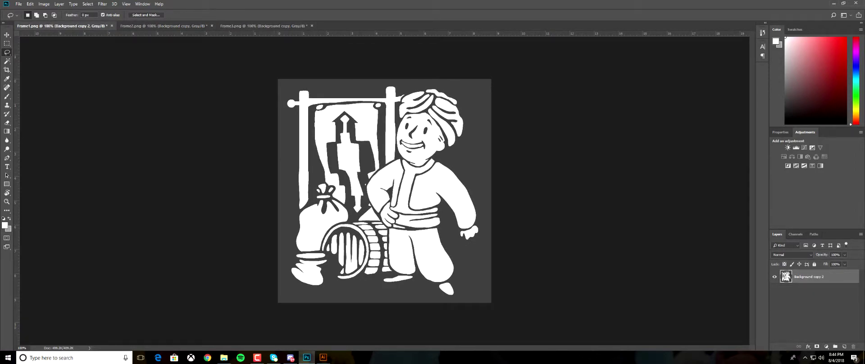
# Step: Invert the colours of the Frame1.png artwork
pyautogui.click(43, 3)
pyautogui.moveTo(54, 21)
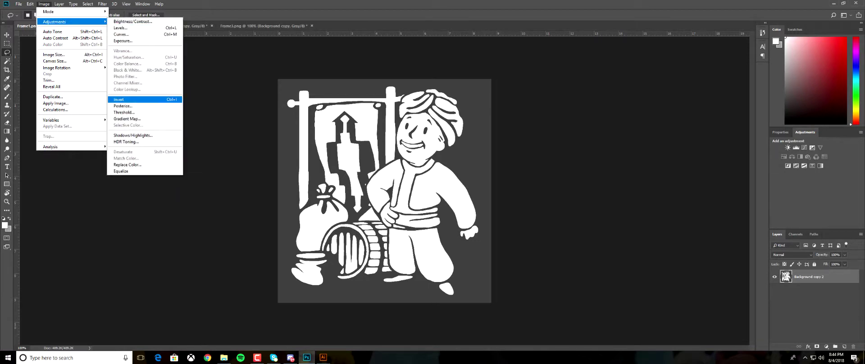
pyautogui.click(119, 99)
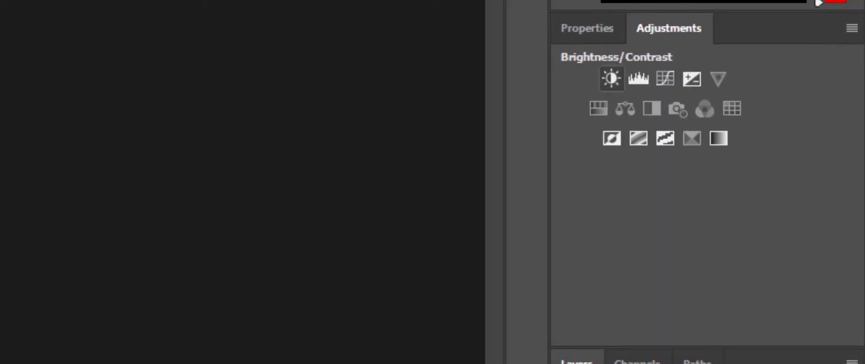
# Step: Add a Brightness/Contrast adjustment to Frame1.png with brightness 150 and contrast 100, and merge it down into the artwork layer
pyautogui.click(787, 147)
pyautogui.moveTo(698, 152); pyautogui.dragTo(830, 151)
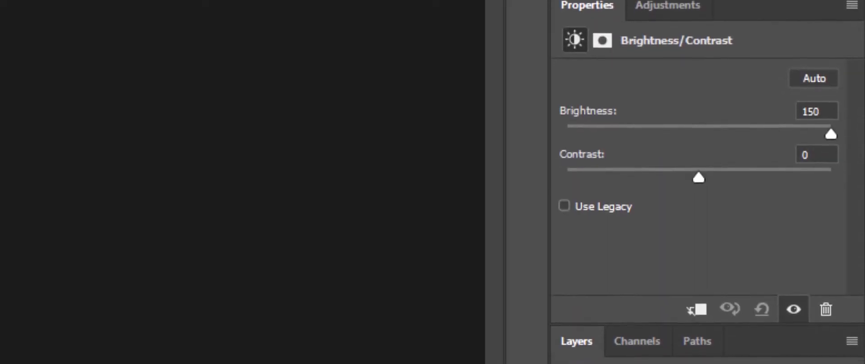
pyautogui.moveTo(698, 172); pyautogui.dragTo(830, 172)
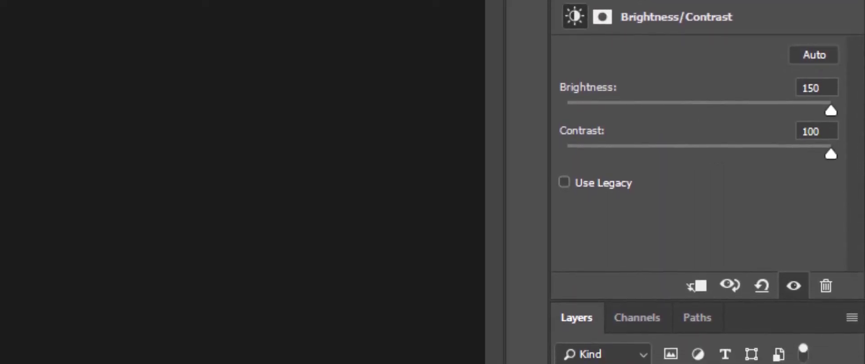
pyautogui.rightClick(808, 276)
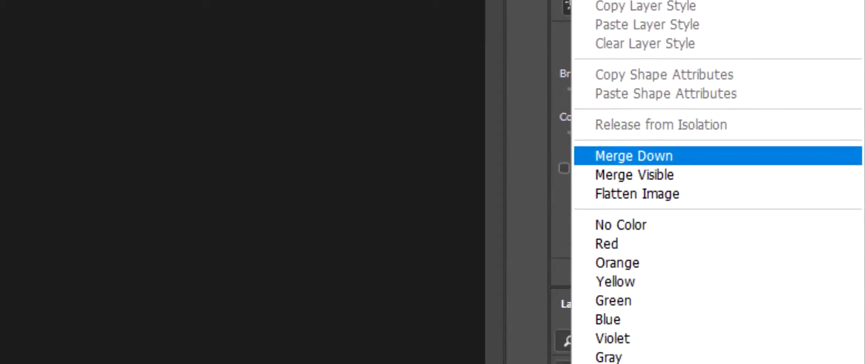
pyautogui.click(639, 155)
# Step: Switch to Frame2.png and invert its colours
pyautogui.hotkey('ctrl', 'Tab')
pyautogui.click(44, 4)
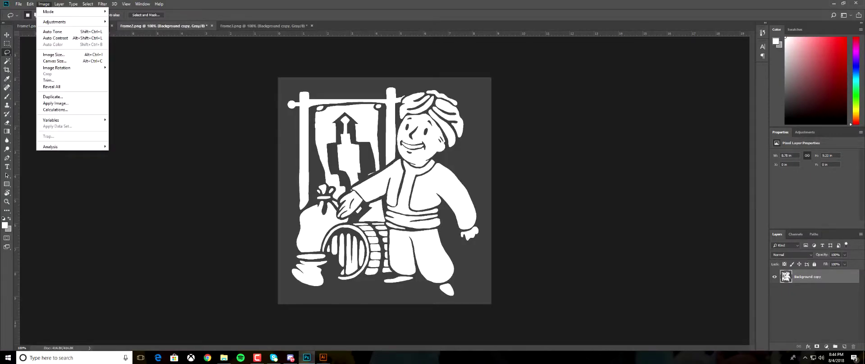
pyautogui.moveTo(54, 21)
pyautogui.click(121, 96)
# Step: Add a Brightness/Contrast adjustment to Frame2.png with brightness 150 and contrast 100, and merge it down into the artwork layer
pyautogui.click(804, 132)
pyautogui.click(776, 151)
pyautogui.moveTo(813, 184); pyautogui.dragTo(853, 185)
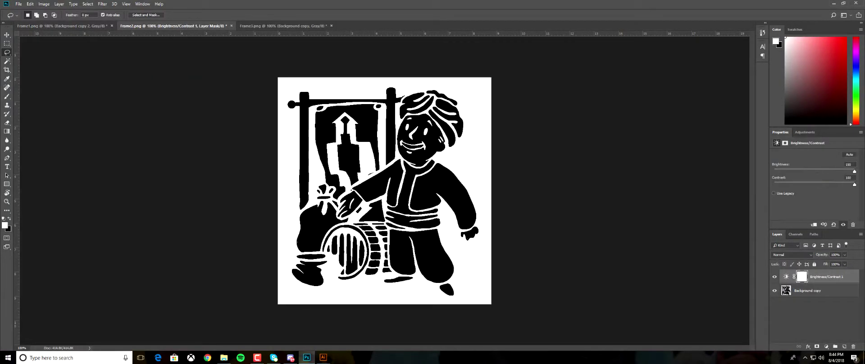
pyautogui.rightClick(824, 277)
pyautogui.click(806, 190)
# Step: Switch to Frame3.png and invert its colours
pyautogui.click(266, 26)
pyautogui.click(19, 4)
pyautogui.moveTo(44, 4)
pyautogui.moveTo(54, 21)
pyautogui.click(120, 99)
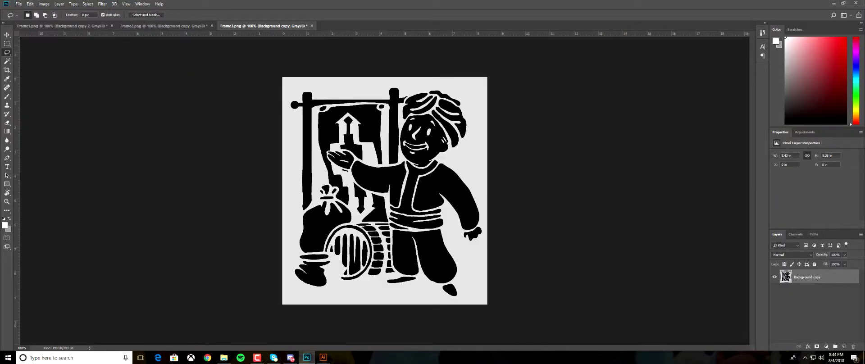
# Step: Add a Brightness/Contrast adjustment to Frame3.png at maximum brightness, merge it down into the artwork layer, and return to Frame1.png
pyautogui.click(804, 132)
pyautogui.click(786, 149)
pyautogui.moveTo(814, 171); pyautogui.dragTo(854, 170)
pyautogui.rightClick(824, 277)
pyautogui.click(795, 192)
pyautogui.hotkey('ctrl', 'Tab')
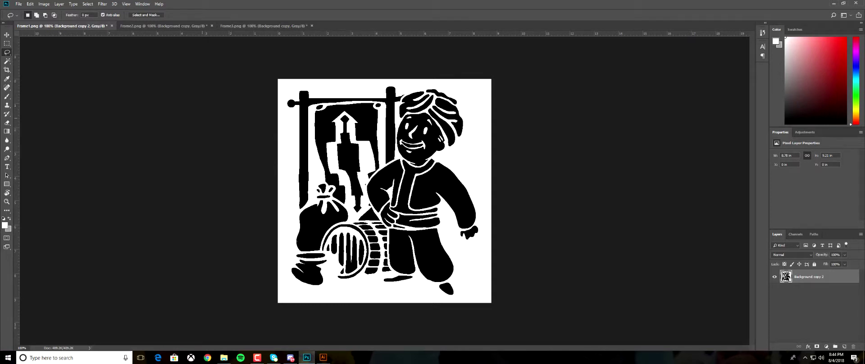
pyautogui.click(18, 4)
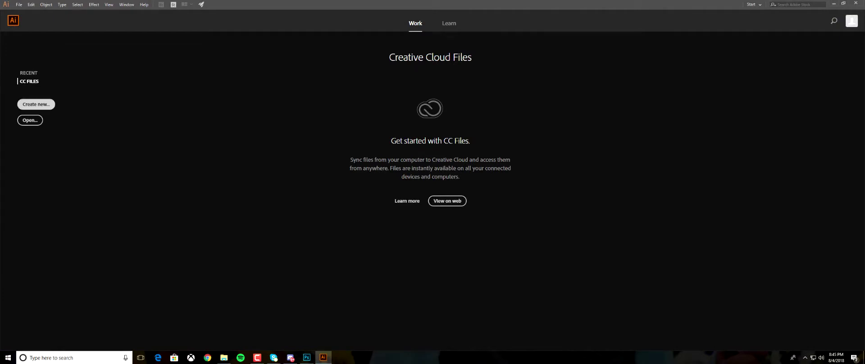
# Step: Create a new portrait Letter document of 612 x 792 pt in Illustrator
pyautogui.click(36, 104)
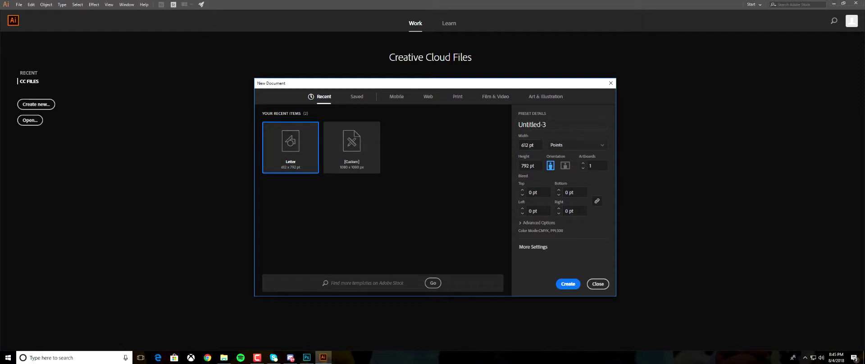
pyautogui.press('Return')
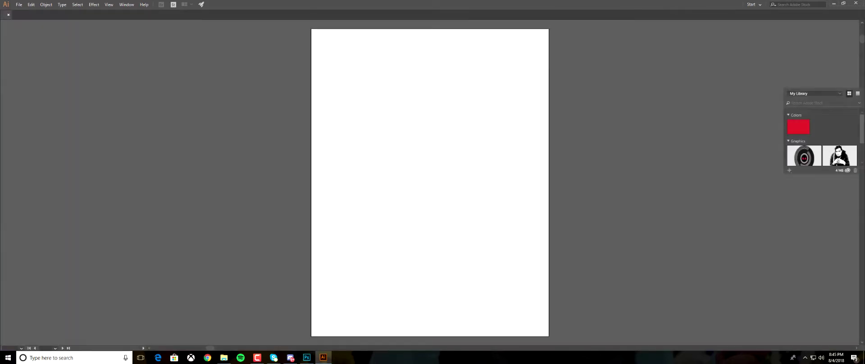
# Step: Load the Frame1, Frame2 and Frame3 images from the Barter Fix folder for placing as linked files
pyautogui.click(19, 4)
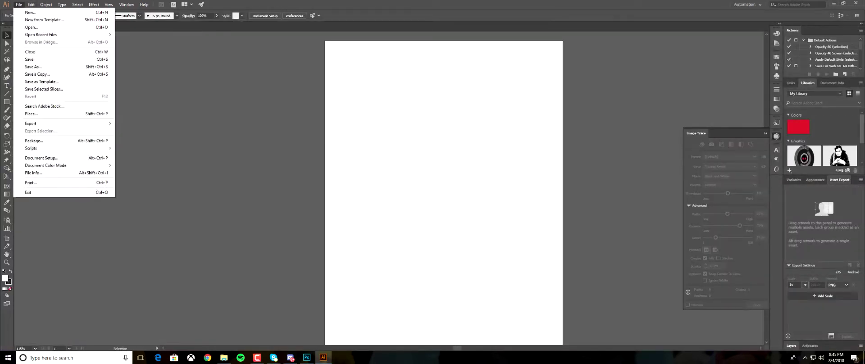
pyautogui.press('Right')
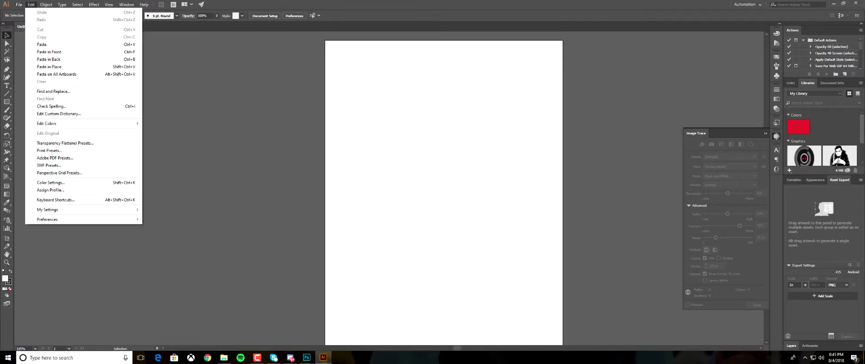
pyautogui.press('Left')
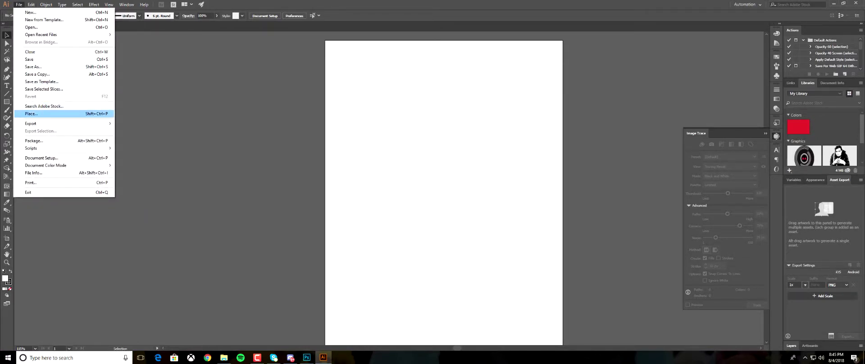
pyautogui.click(32, 114)
pyautogui.click(155, 53)
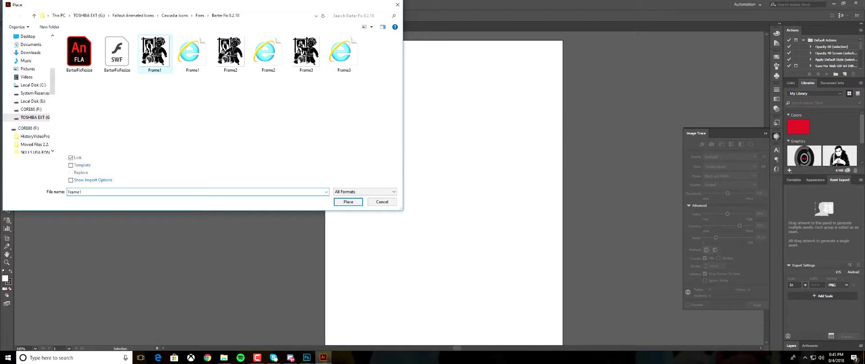
pyautogui.keyDown('ctrl'); pyautogui.click(230, 53); pyautogui.keyUp('ctrl')
pyautogui.keyDown('ctrl'); pyautogui.click(306, 53); pyautogui.keyUp('ctrl')
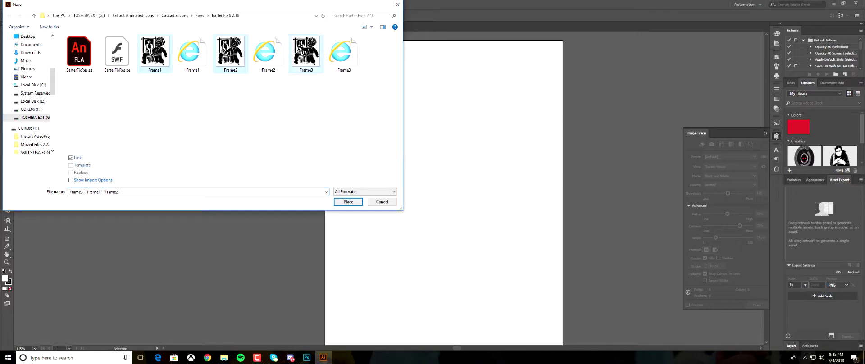
pyautogui.press('Return')
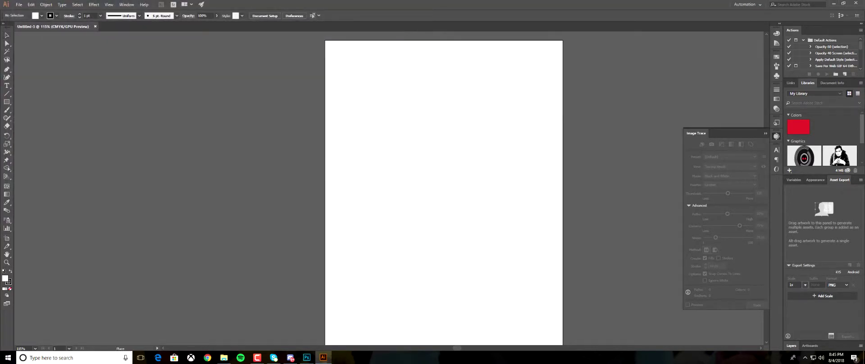
# Step: Place the three loaded frame images side by side across the artboard area
pyautogui.click(154, 57)
pyautogui.click(438, 108)
pyautogui.click(662, 80)
pyautogui.click(444, 76)
pyautogui.press('z')
pyautogui.moveTo(444, 76); pyautogui.dragTo(369, 76)
pyautogui.moveTo(495, 135); pyautogui.dragTo(381, 158)
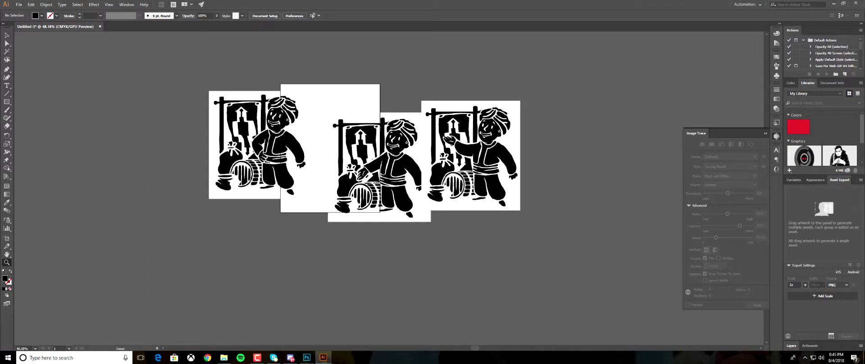
# Step: Move the Frame2 and Frame3 images off the artboard and place the Frame1 image onto it
pyautogui.press('v')
pyautogui.moveTo(402, 81); pyautogui.dragTo(592, 220)
pyautogui.click(432, 150)
pyautogui.moveTo(255, 120); pyautogui.dragTo(337, 131)
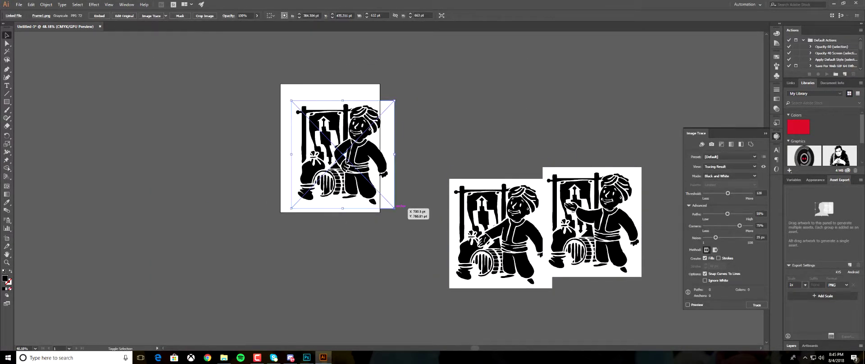
# Step: Scale the Frame1 image down to fit within the artboard, then deselect it
pyautogui.moveTo(394, 208); pyautogui.dragTo(355, 167)
pyautogui.click(369, 162)
pyautogui.press('z')
pyautogui.moveTo(299, 144); pyautogui.dragTo(376, 128)
pyautogui.moveTo(376, 128); pyautogui.dragTo(430, 197)
pyautogui.press('v')
pyautogui.click(443, 198)
pyautogui.click(555, 179)
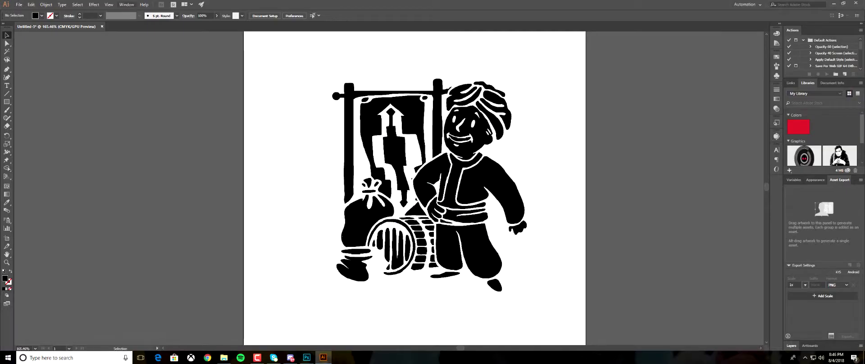
# Step: Run Image Trace on the Frame1 image in Black and White mode with Ignore White enabled
pyautogui.click(126, 4)
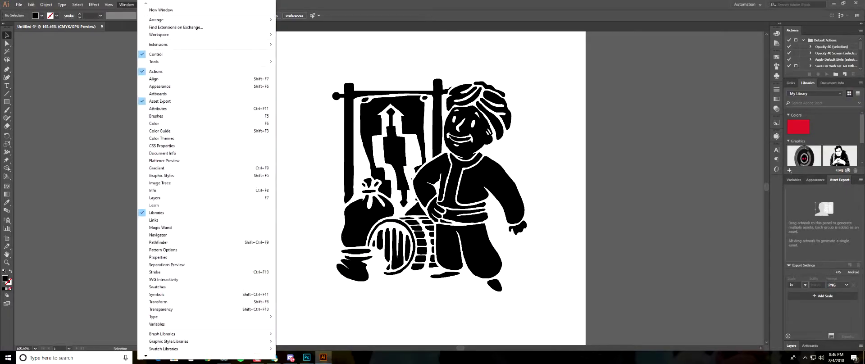
pyautogui.click(161, 183)
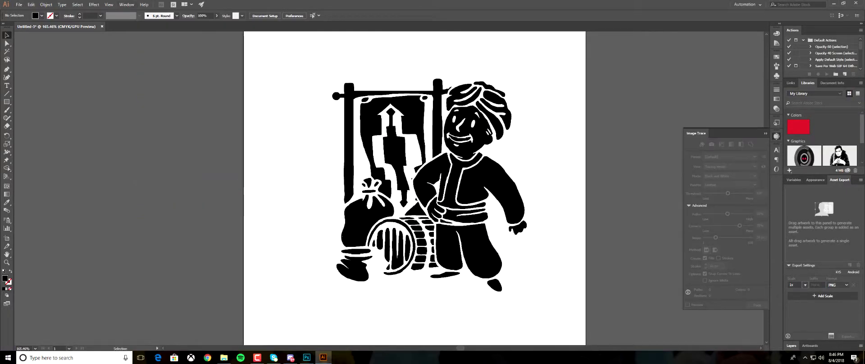
pyautogui.click(423, 180)
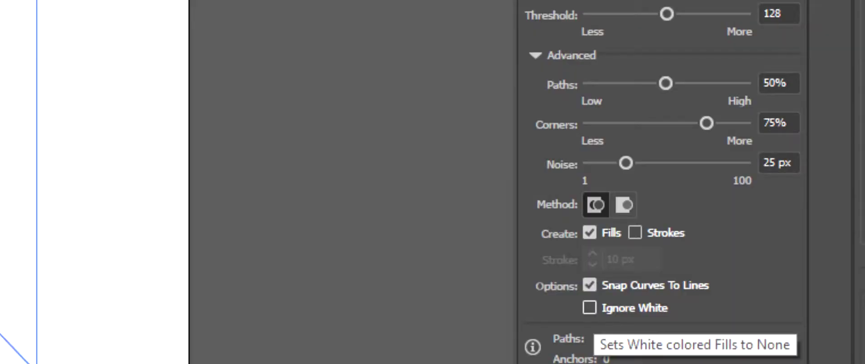
pyautogui.click(589, 308)
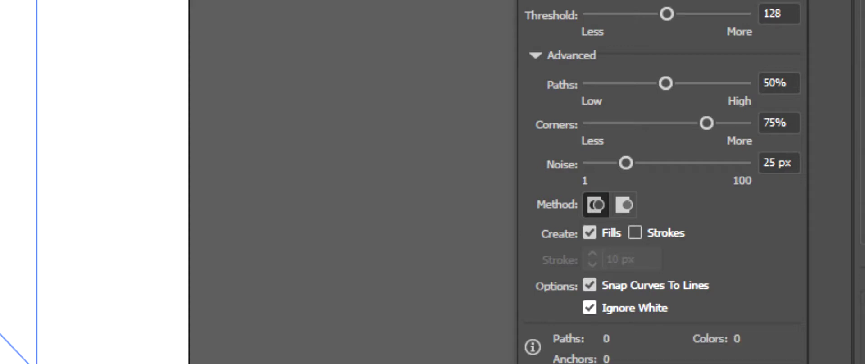
pyautogui.click(529, 315)
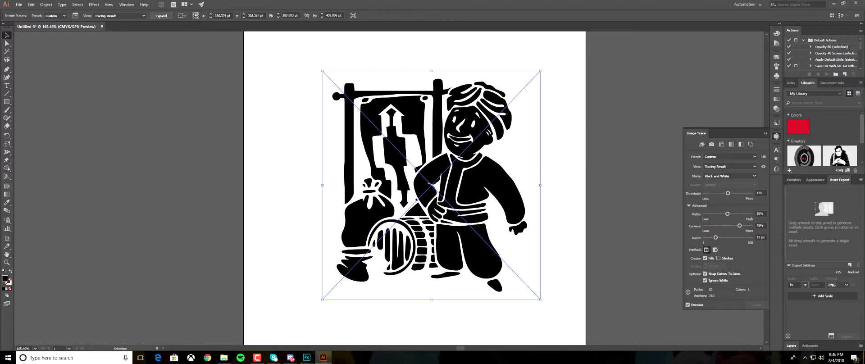
# Step: Expand the Frame1 tracing into vector paths and set the fill of the whole artwork to white
pyautogui.click(161, 15)
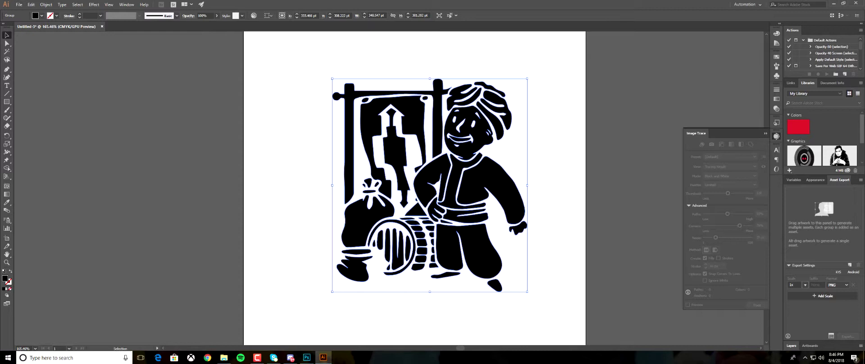
pyautogui.hotkey('ctrl', 'shift', 'a')
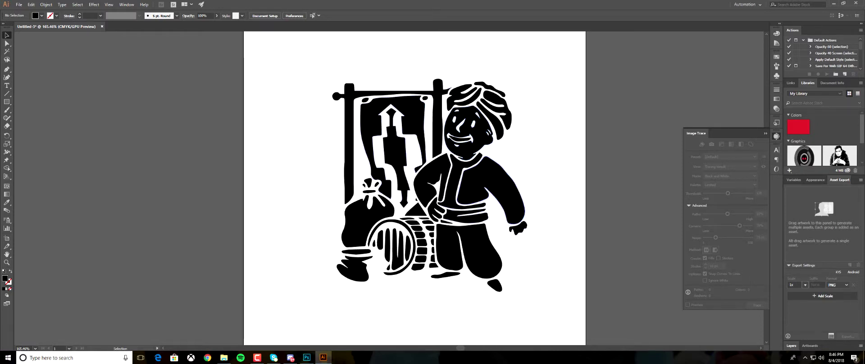
pyautogui.hotkey('ctrl', 'a')
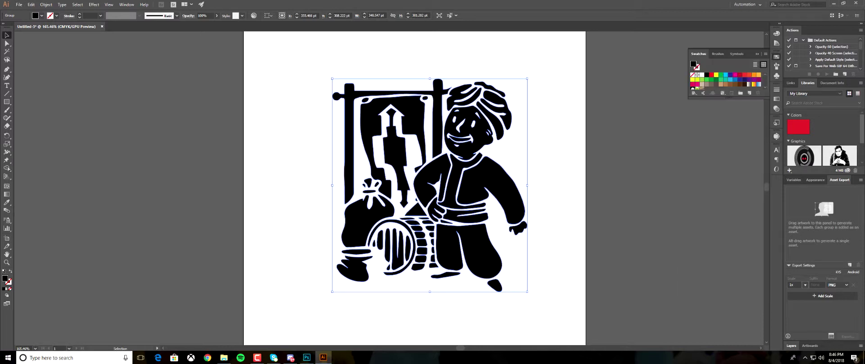
pyautogui.click(696, 75)
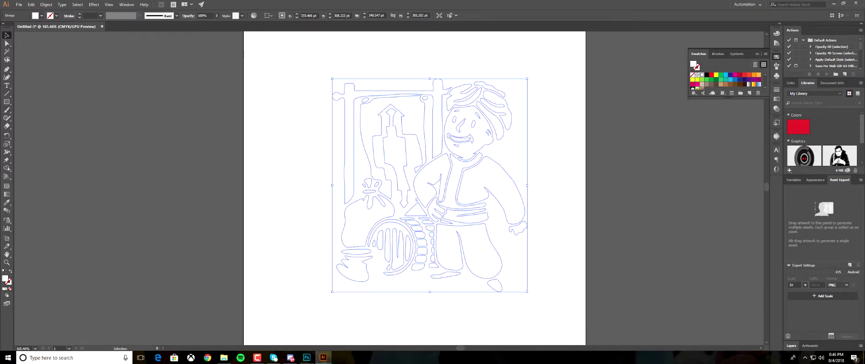
pyautogui.click(776, 56)
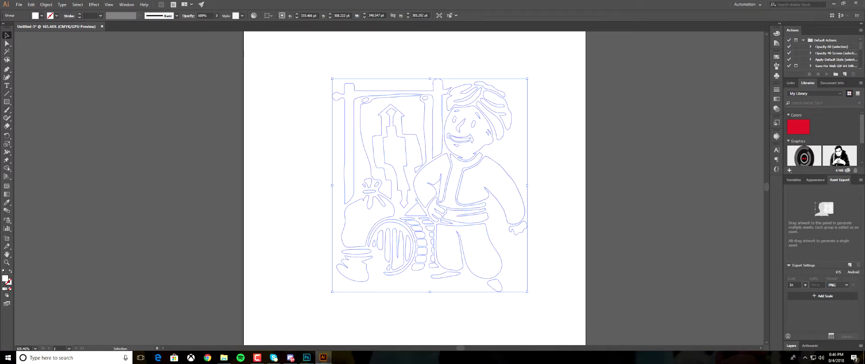
# Step: Start an Export As of the white Frame1 vector artwork
pyautogui.click(19, 4)
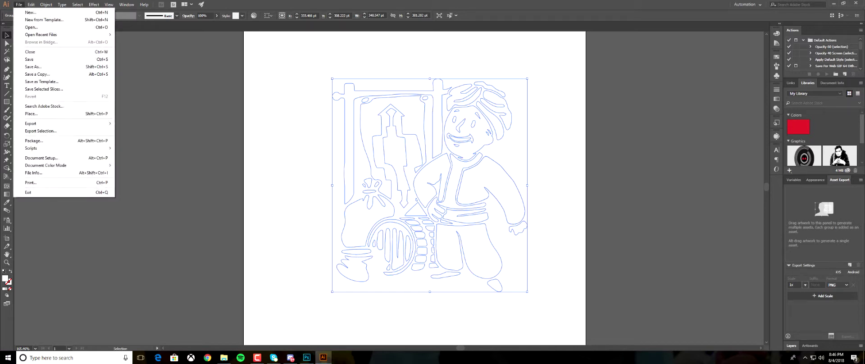
pyautogui.moveTo(63, 123)
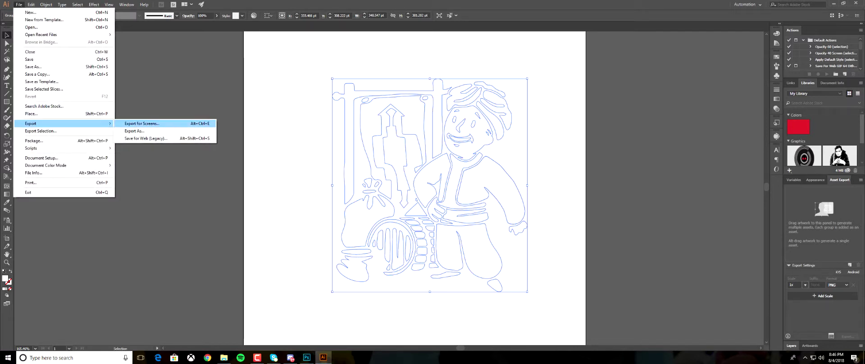
pyautogui.click(135, 130)
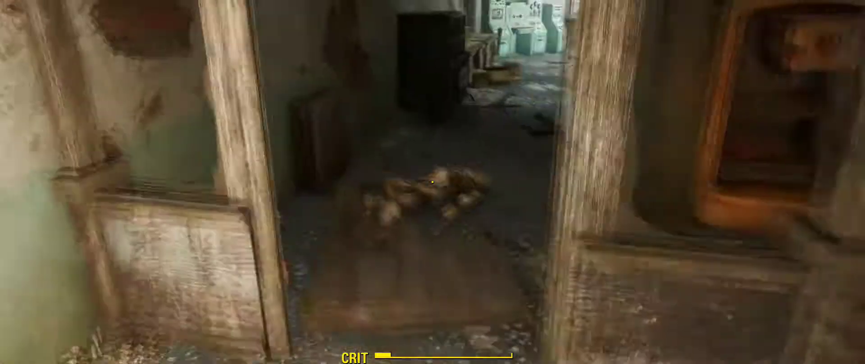
pyautogui.press('w')
pyautogui.scroll(-2, 432, 182)
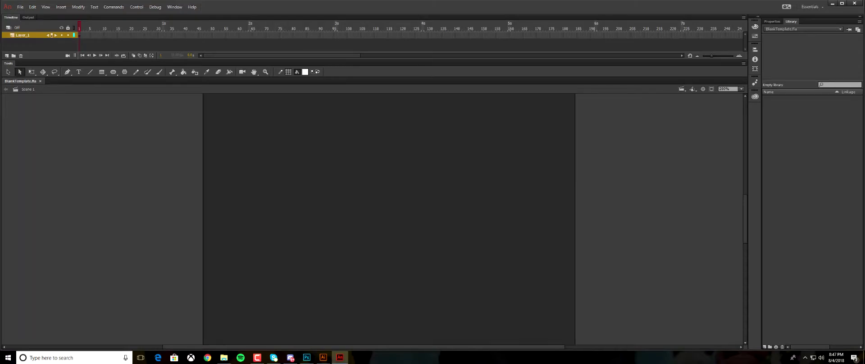
# Step: Import Frame1.svg, Frame2.svg and Frame3.svg into the library of BlankTemplate.fla in Adobe Animate
pyautogui.click(20, 7)
pyautogui.moveTo(33, 110)
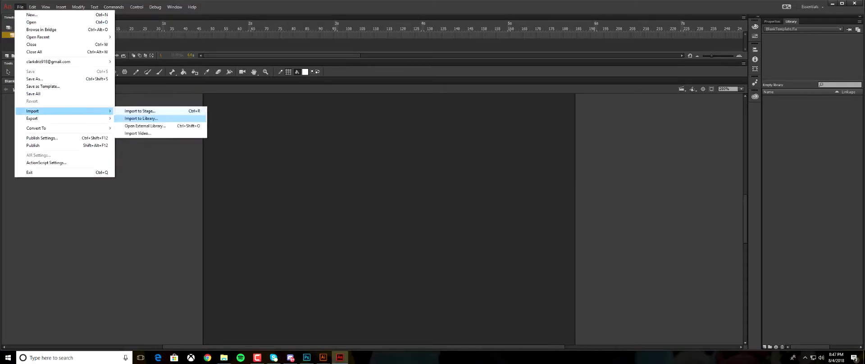
pyautogui.click(142, 118)
pyautogui.click(155, 54)
pyautogui.keyDown('ctrl'); pyautogui.click(230, 54); pyautogui.keyUp('ctrl')
pyautogui.keyDown('ctrl'); pyautogui.click(306, 54); pyautogui.keyUp('ctrl')
pyautogui.click(348, 170)
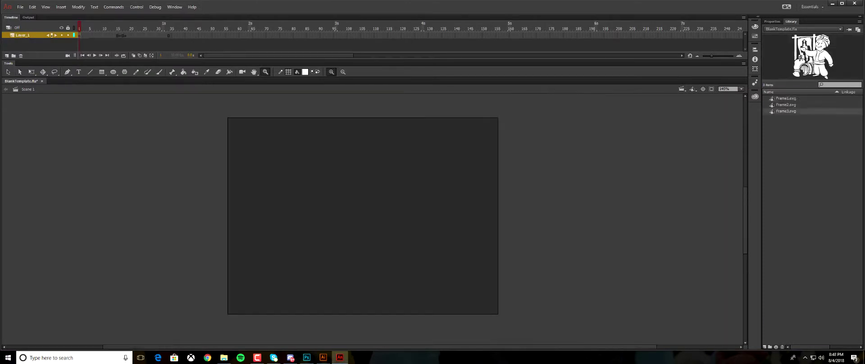
# Step: Place Frame1.svg on the first keyframe and, with onion skinning on, align Frame2.svg over it on the middle keyframe
pyautogui.moveTo(786, 98); pyautogui.dragTo(381, 221)
pyautogui.press('q')
pyautogui.click(120, 35)
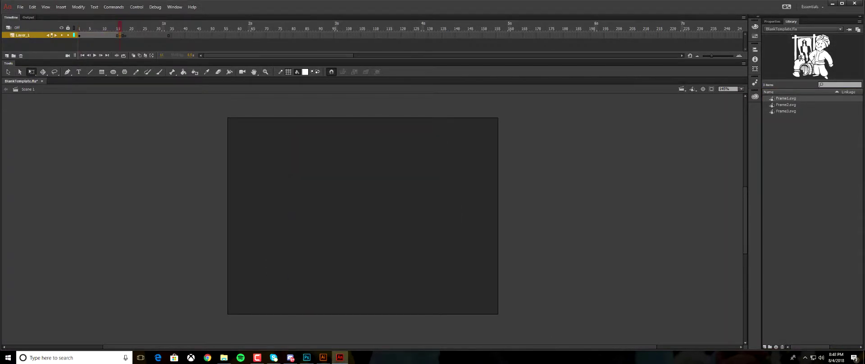
pyautogui.click(133, 55)
pyautogui.moveTo(785, 104); pyautogui.dragTo(384, 164)
pyautogui.moveTo(425, 210); pyautogui.dragTo(400, 253)
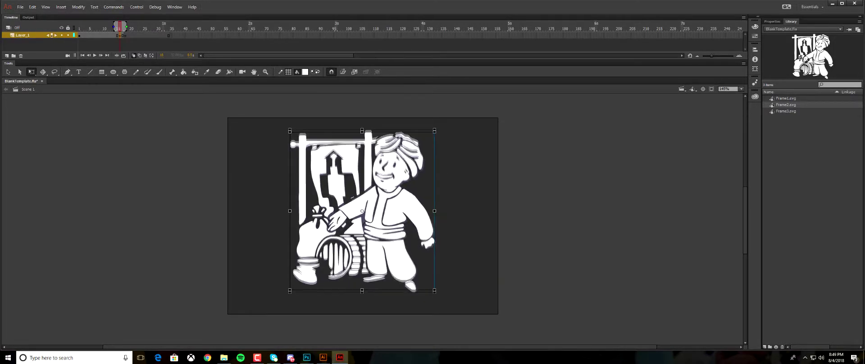
pyautogui.hotkey('ctrl', 'space')
pyautogui.moveTo(385, 255); pyautogui.dragTo(462, 323)
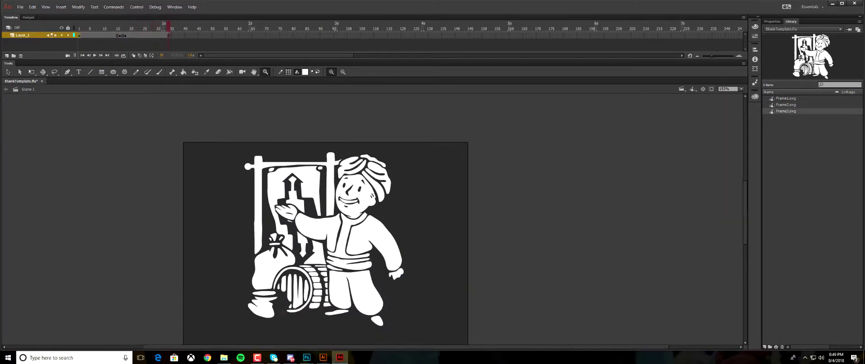
# Step: Copy all of Layer_1's frames, paste them at the end of the span, and play the animation
pyautogui.moveTo(168, 35); pyautogui.dragTo(79, 35)
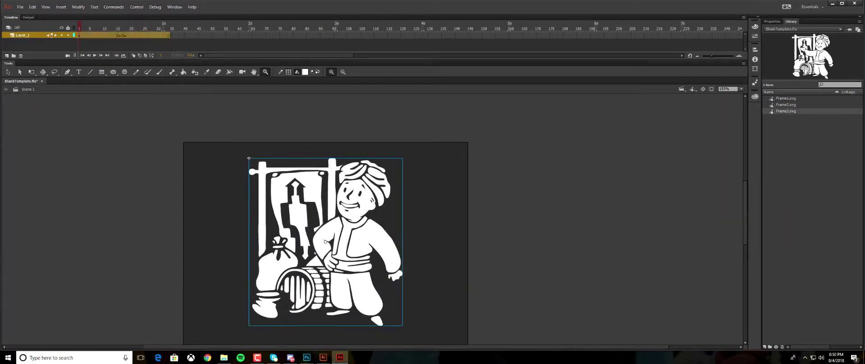
pyautogui.rightClick(98, 35)
pyautogui.click(121, 135)
pyautogui.rightClick(170, 36)
pyautogui.click(194, 144)
pyautogui.click(95, 56)
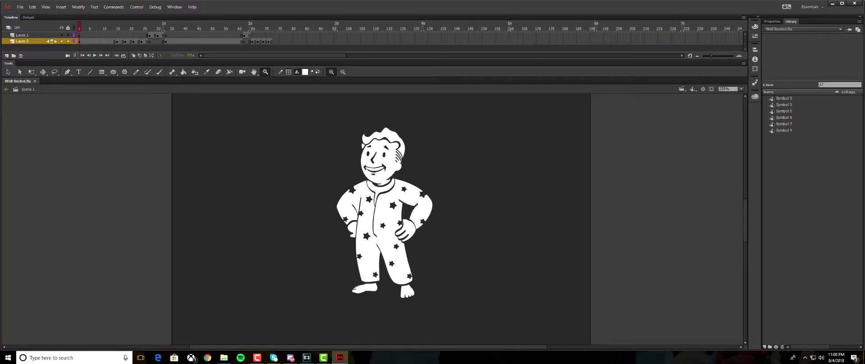
# Step: Play the Well Rested animation from the first frame
pyautogui.press('q')
pyautogui.click(94, 55)
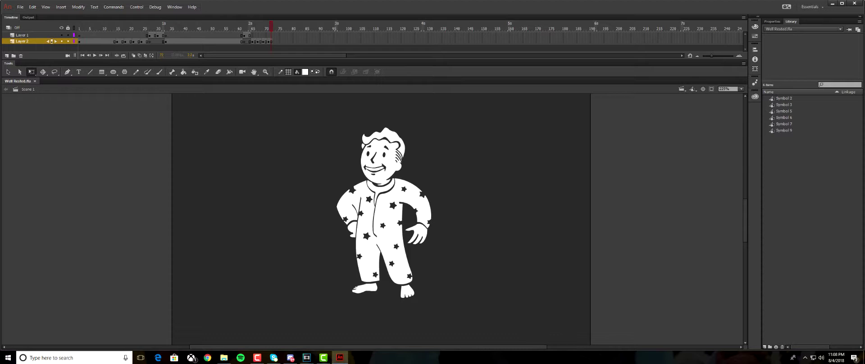
# Step: Publish the Well Rested animation as a Flash .swf with the HTML Wrapper output turned off, keeping the current output destination
pyautogui.click(20, 7)
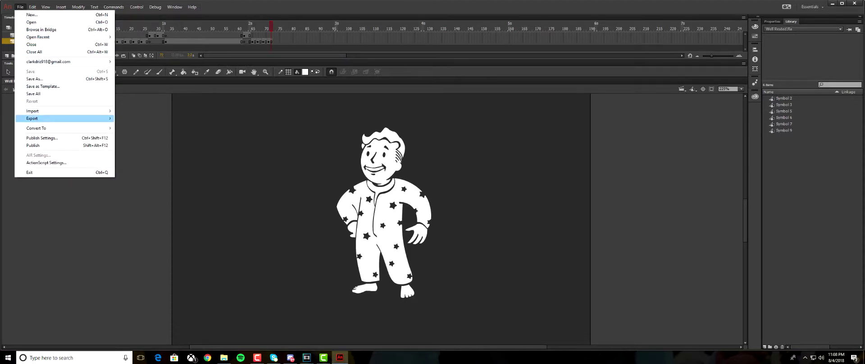
pyautogui.click(42, 138)
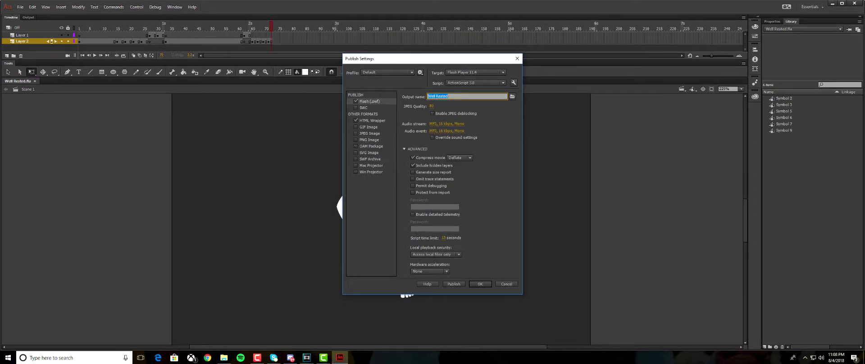
pyautogui.click(512, 97)
pyautogui.click(724, 235)
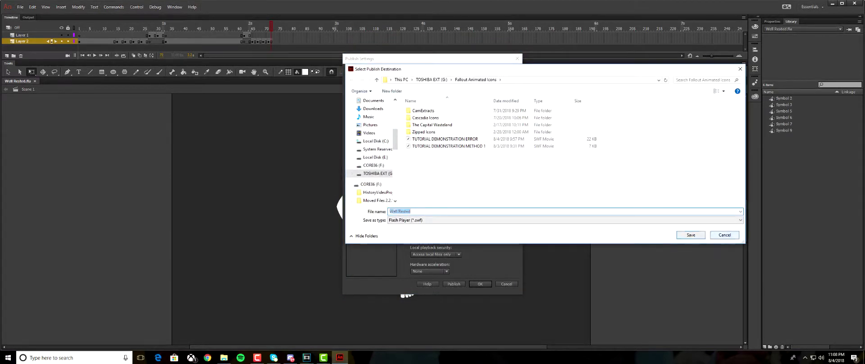
pyautogui.press('Escape')
pyautogui.click(355, 121)
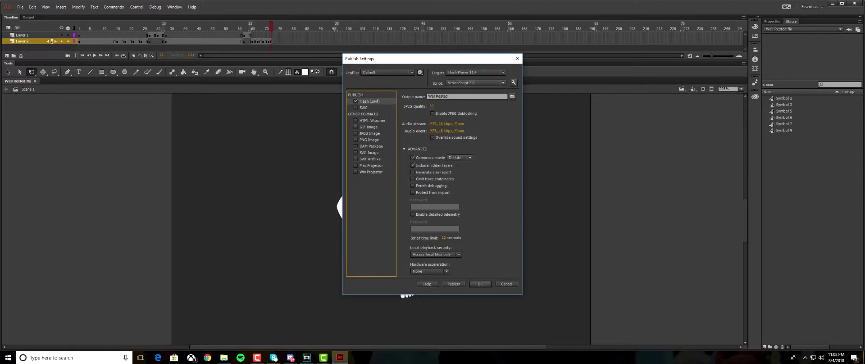
pyautogui.click(453, 284)
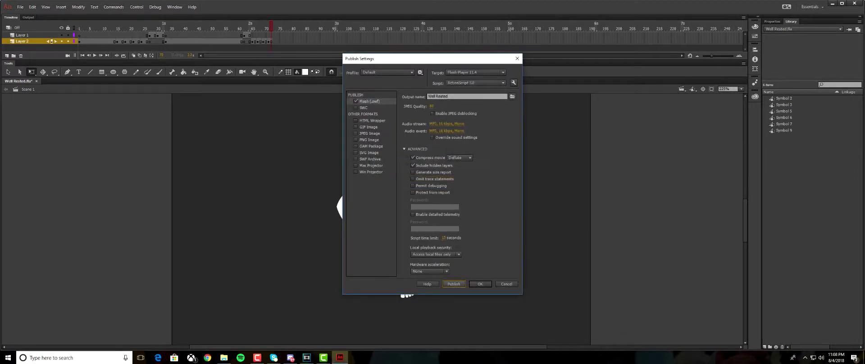
pyautogui.click(480, 284)
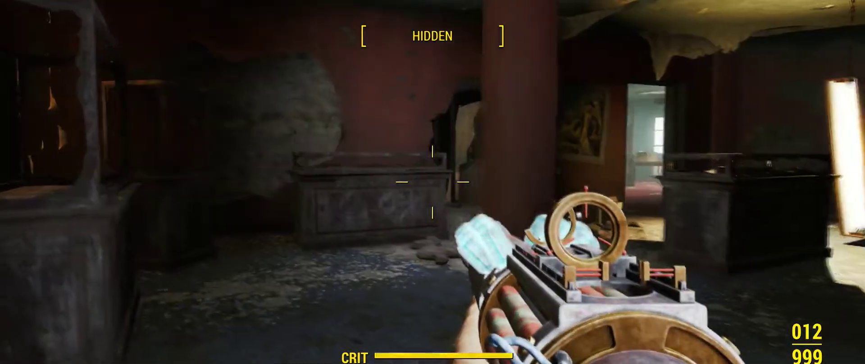
pyautogui.press('w')
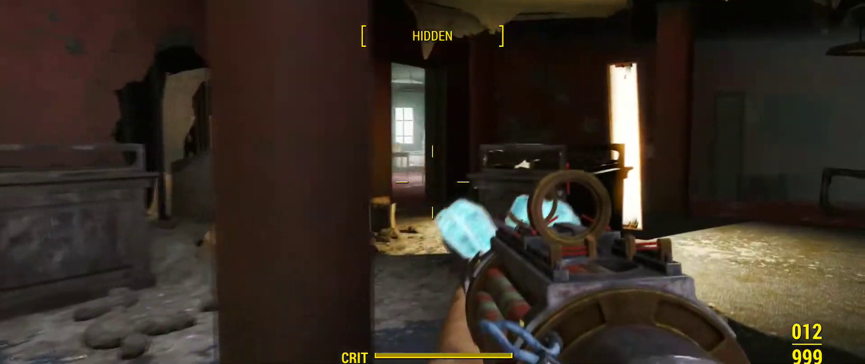
pyautogui.press('w')
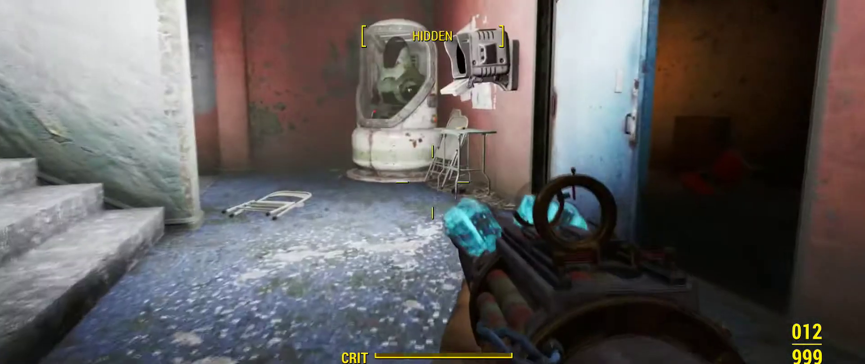
pyautogui.press('w')
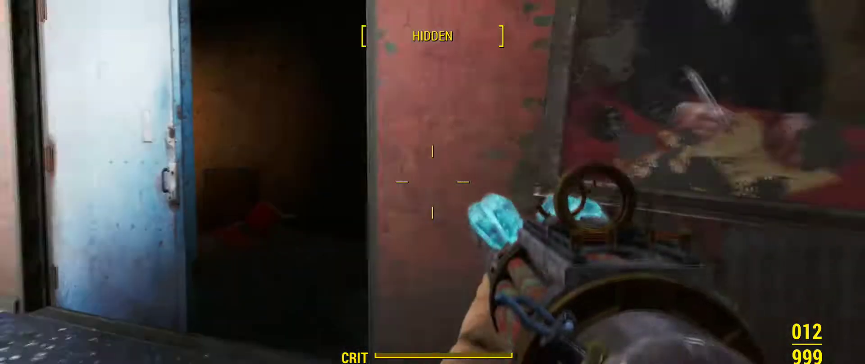
pyautogui.press('w')
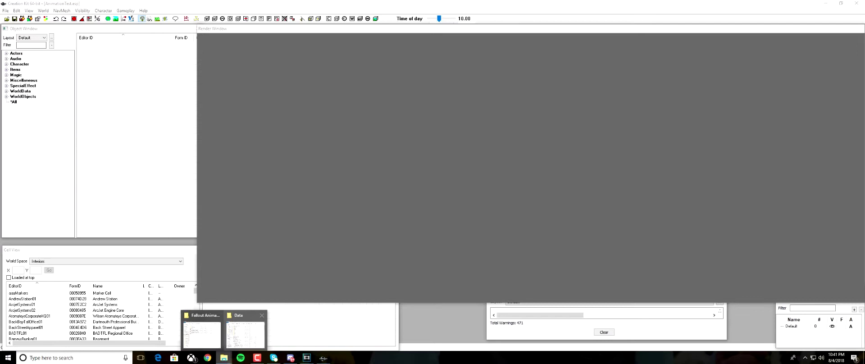
# Step: Bring up the Data and Fallout Animated Icons folders, and browse Data to Interface\Components\VaultBoys\Perks\AnimationTests
pyautogui.click(245, 334)
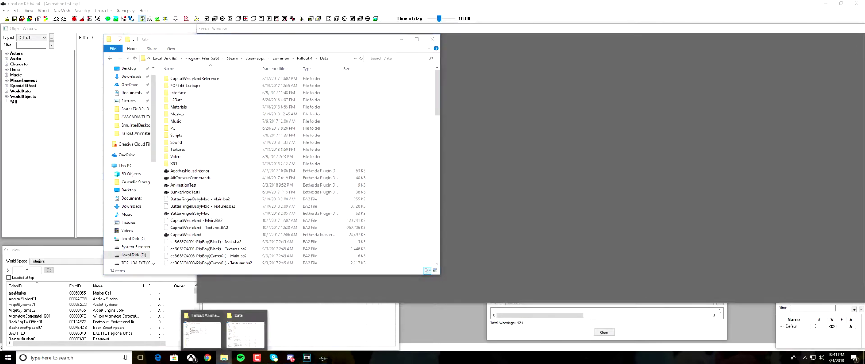
pyautogui.click(202, 334)
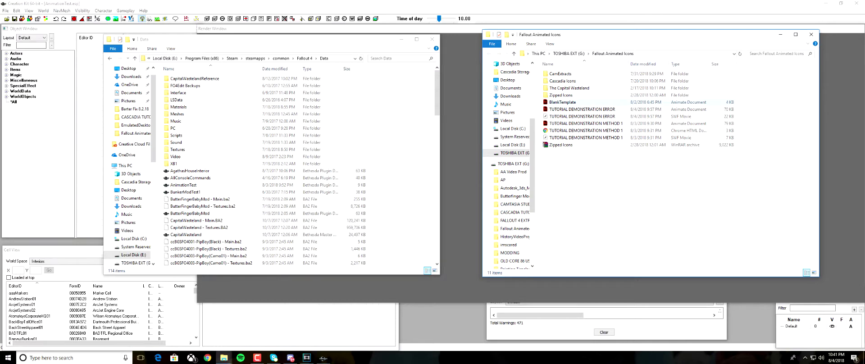
pyautogui.doubleClick(179, 92)
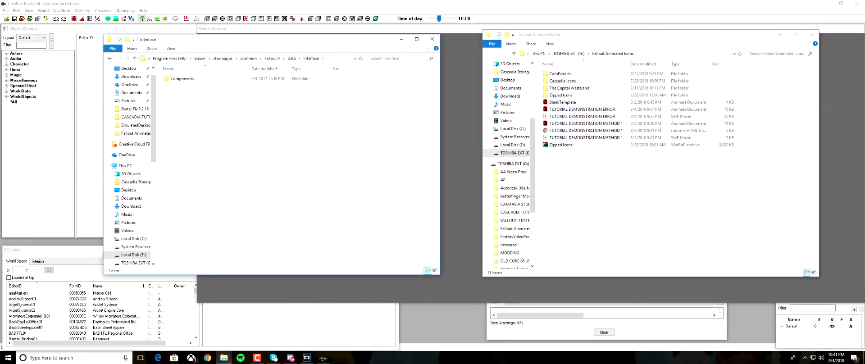
pyautogui.doubleClick(180, 78)
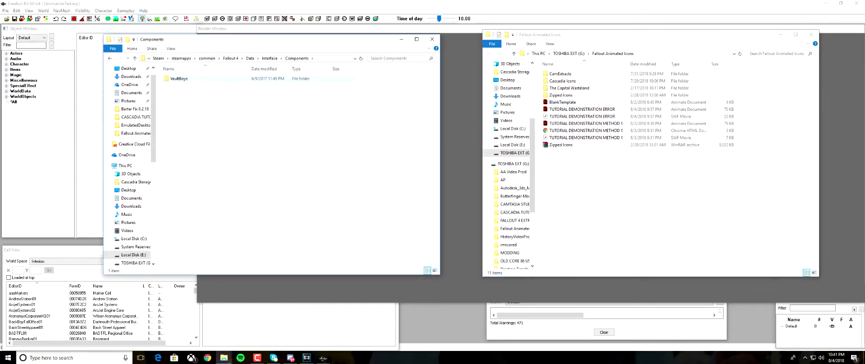
pyautogui.doubleClick(178, 79)
pyautogui.doubleClick(179, 79)
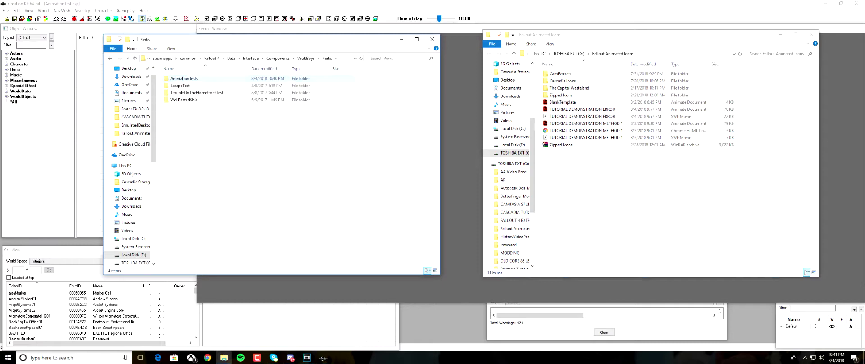
pyautogui.doubleClick(183, 78)
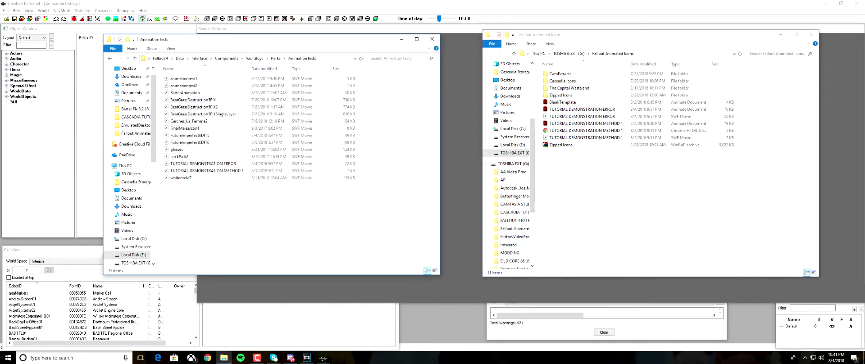
# Step: Copy the TUTORIAL DEMONSTRATION ERROR SWF from Fallout Animated Icons into AnimationTests, replacing the existing file, and close both folder windows
pyautogui.rightClick(597, 116)
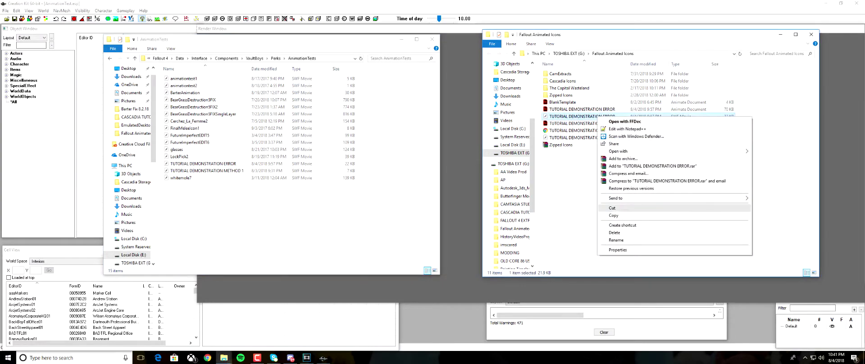
pyautogui.click(614, 215)
pyautogui.rightClick(256, 198)
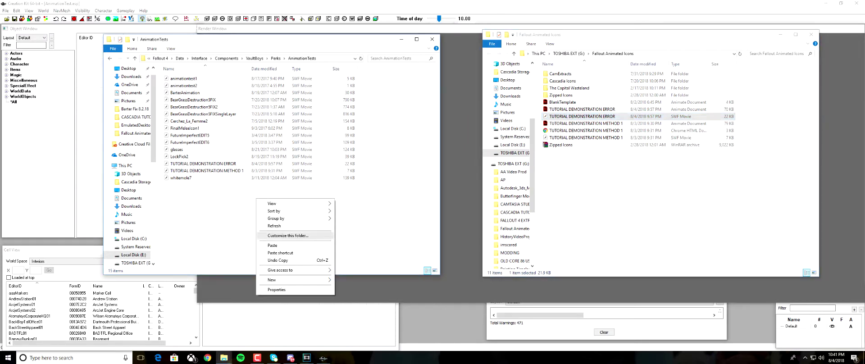
pyautogui.click(272, 245)
pyautogui.click(424, 161)
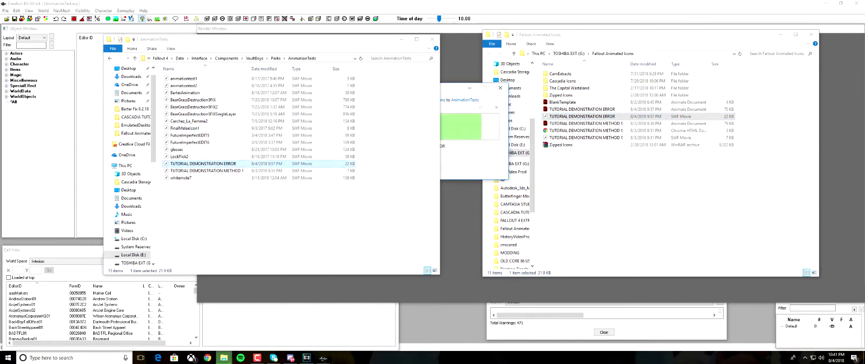
pyautogui.click(431, 40)
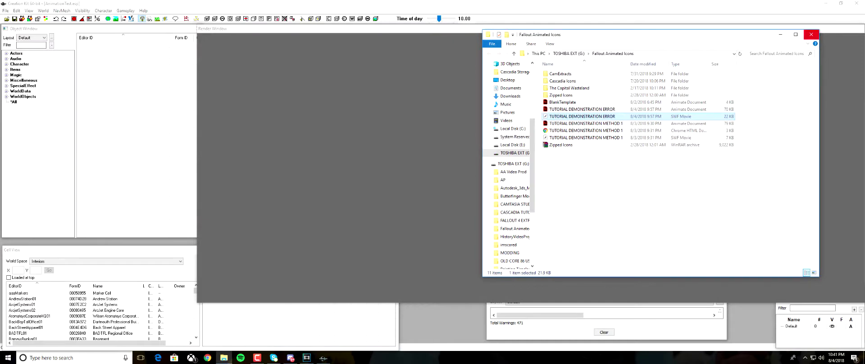
pyautogui.click(811, 34)
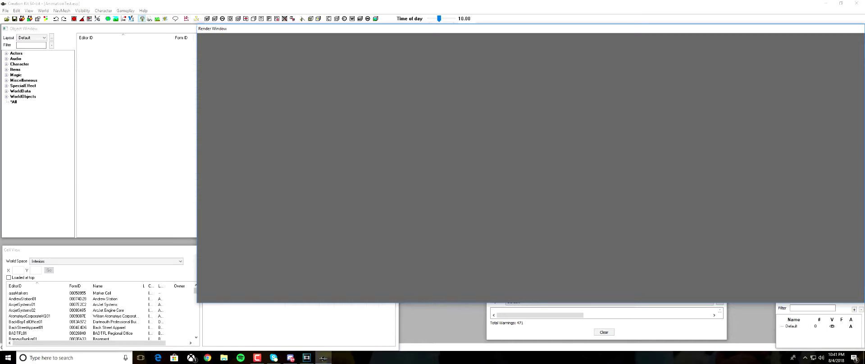
# Step: Filter the Character quests by Min00 and open the Min00 quest for editing
pyautogui.click(19, 64)
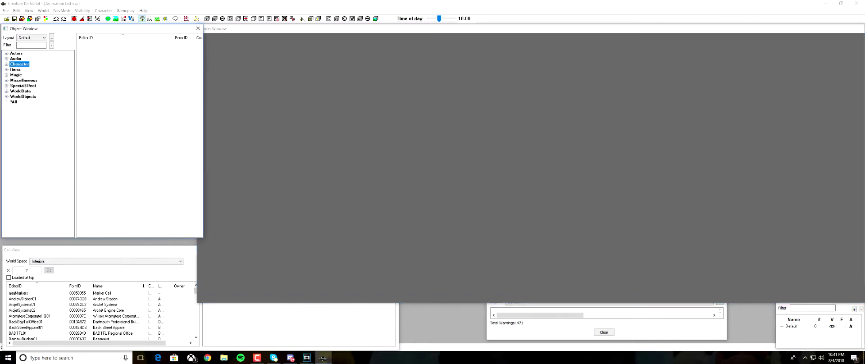
pyautogui.doubleClick(20, 64)
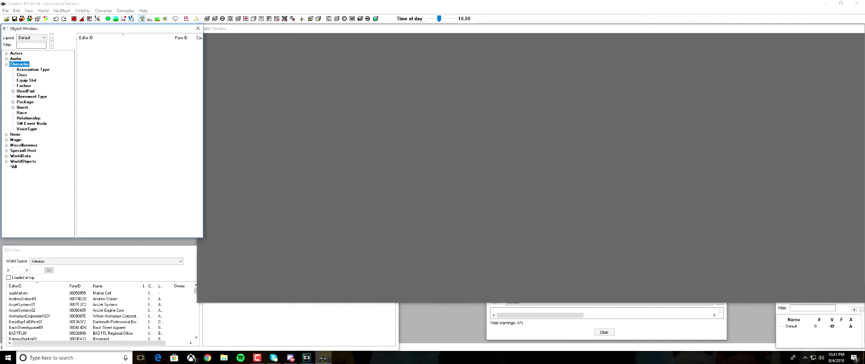
pyautogui.click(23, 107)
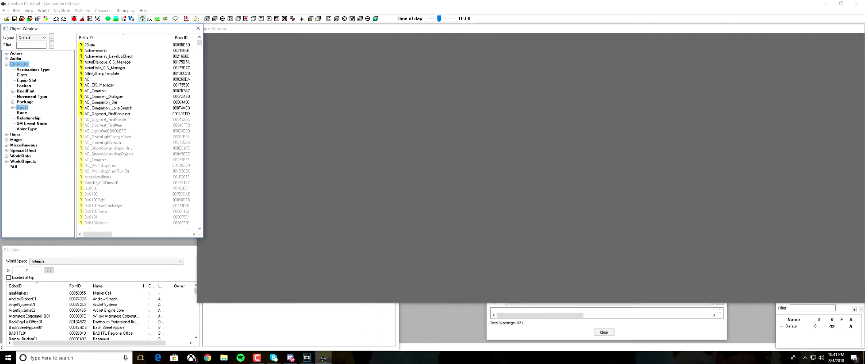
pyautogui.click(31, 45)
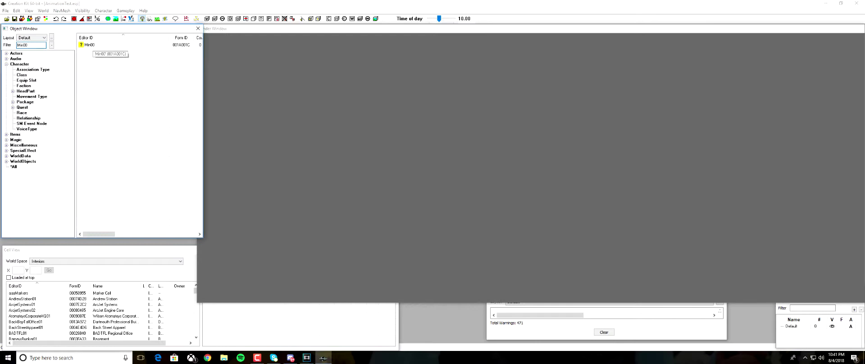
pyautogui.doubleClick(90, 45)
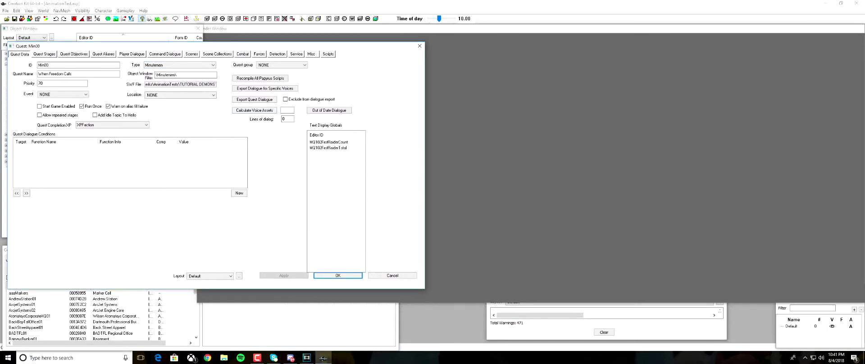
# Step: Set the Min00 quest's SWF file to TUTORIAL DEMONSTRATION ERROR from AnimationTests and accept the quest changes
pyautogui.click(206, 85)
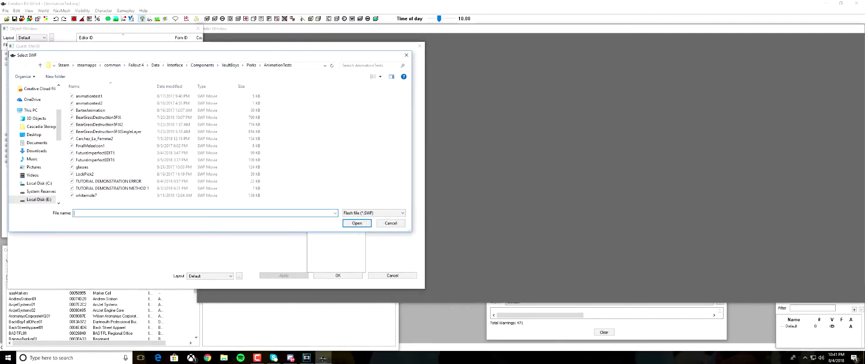
pyautogui.click(108, 181)
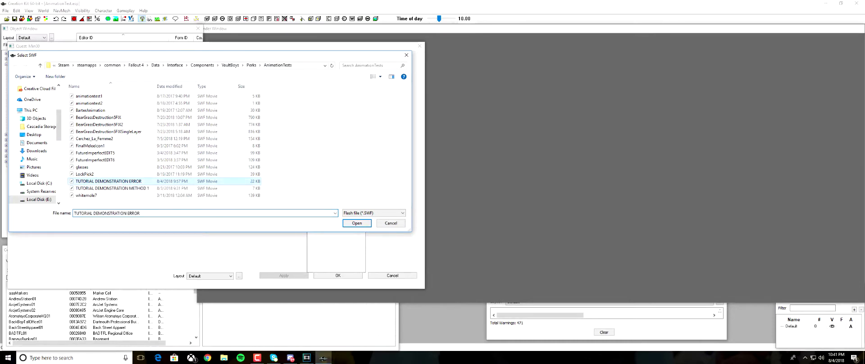
pyautogui.doubleClick(108, 181)
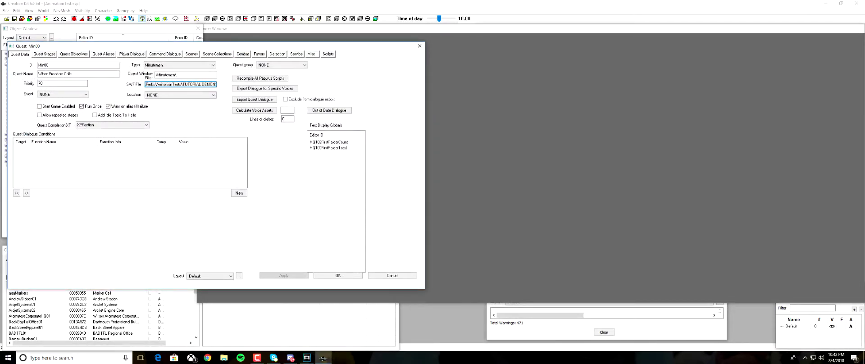
pyautogui.click(338, 275)
# Step: Reopen the Min00 quest and choose TUTORIAL DEMONSTRATION ERROR again as its SWF file
pyautogui.doubleClick(90, 44)
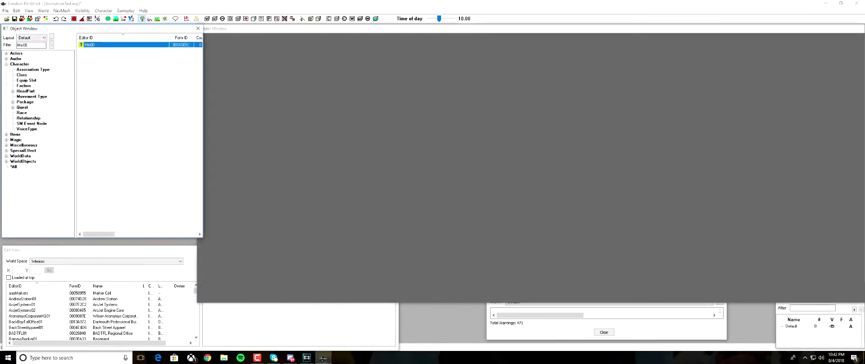
pyautogui.click(180, 84)
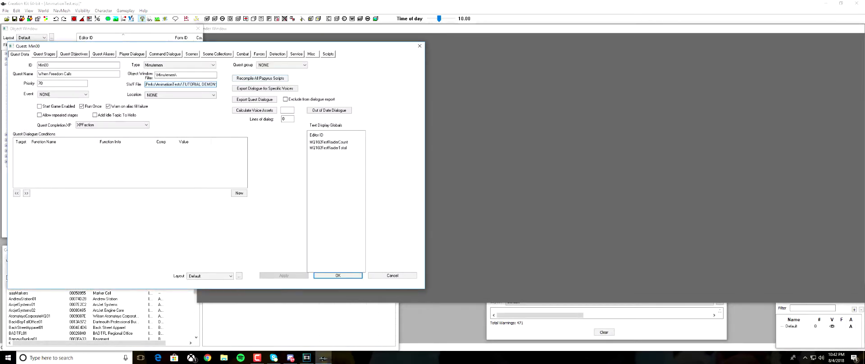
pyautogui.click(181, 84)
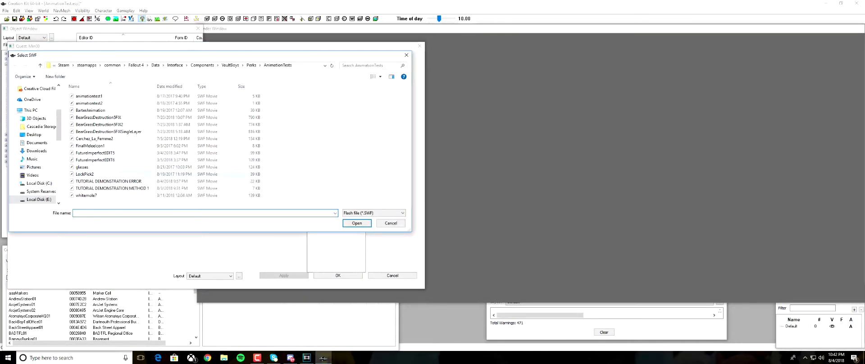
pyautogui.click(108, 181)
pyautogui.click(356, 223)
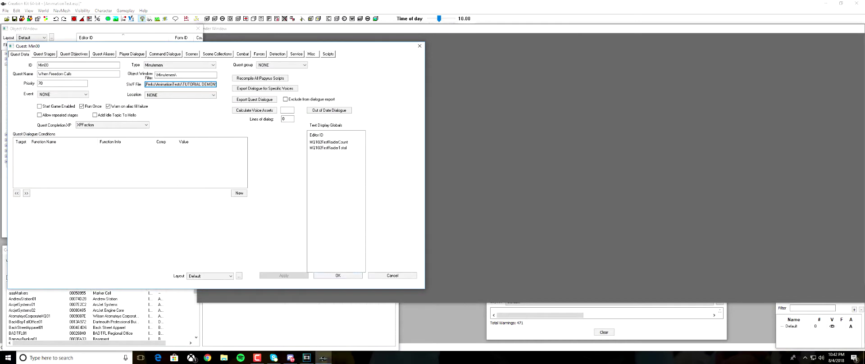